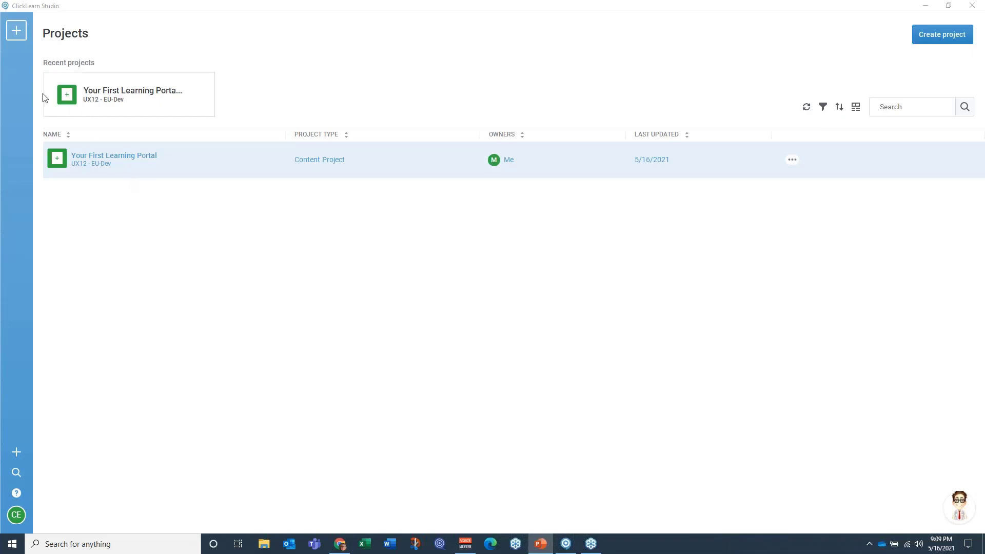
Step: Start a new Content Project for an Author who is New to ClickLearn, skipping the team setup
click(16, 33)
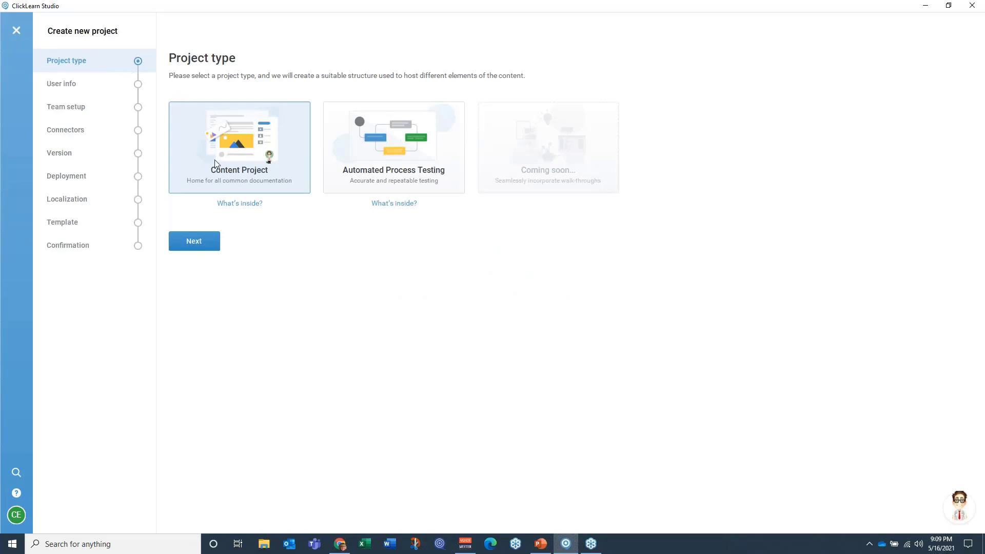
click(191, 242)
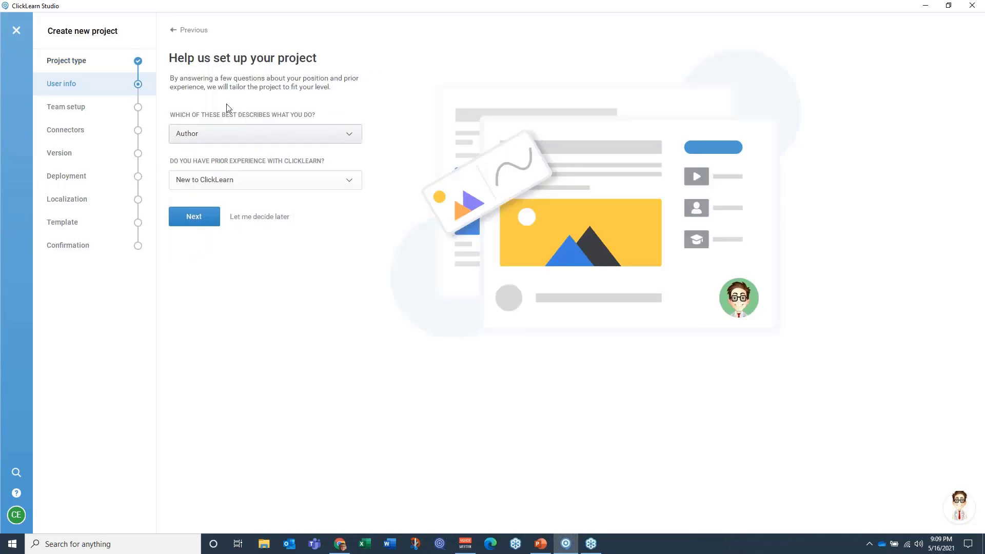
click(351, 142)
click(351, 142)
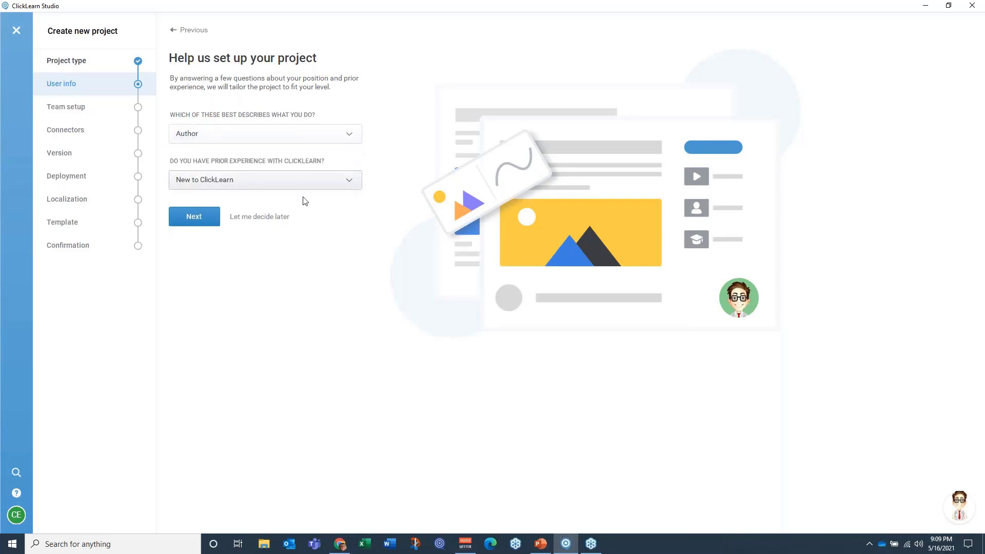
click(193, 220)
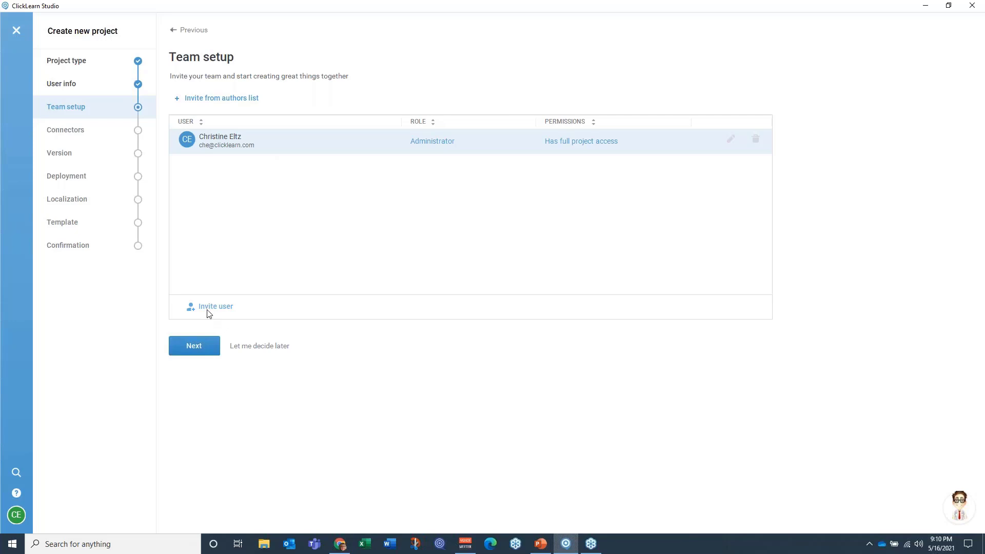
click(244, 347)
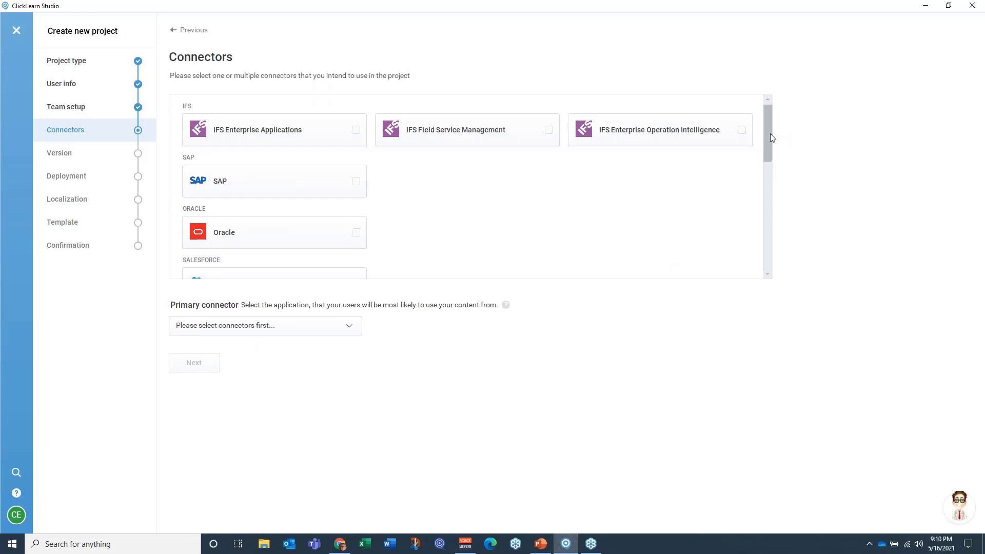
Step: Choose Microsoft Dynamics 365 Customer Engagement as the project's primary connector and as its version
drag(769, 129, 768, 220)
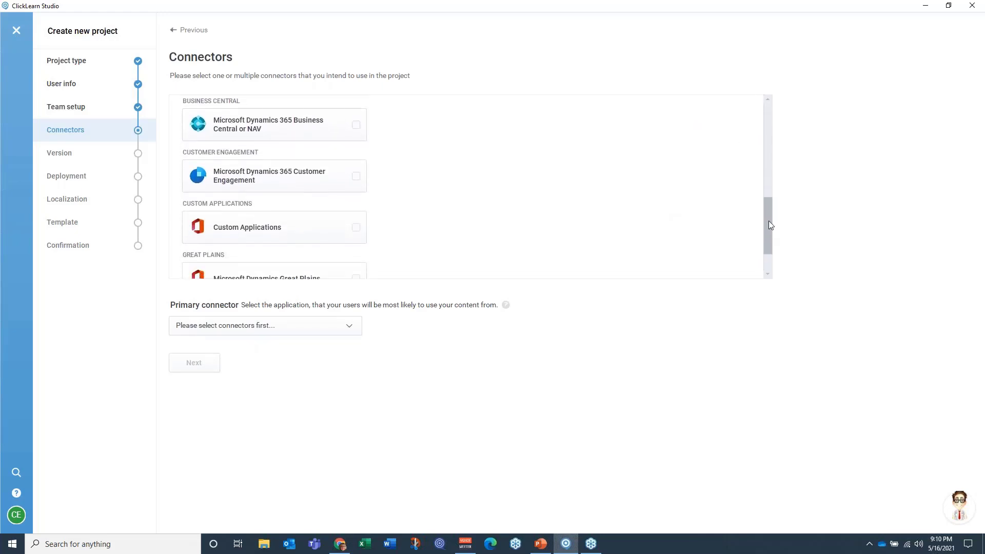
click(356, 183)
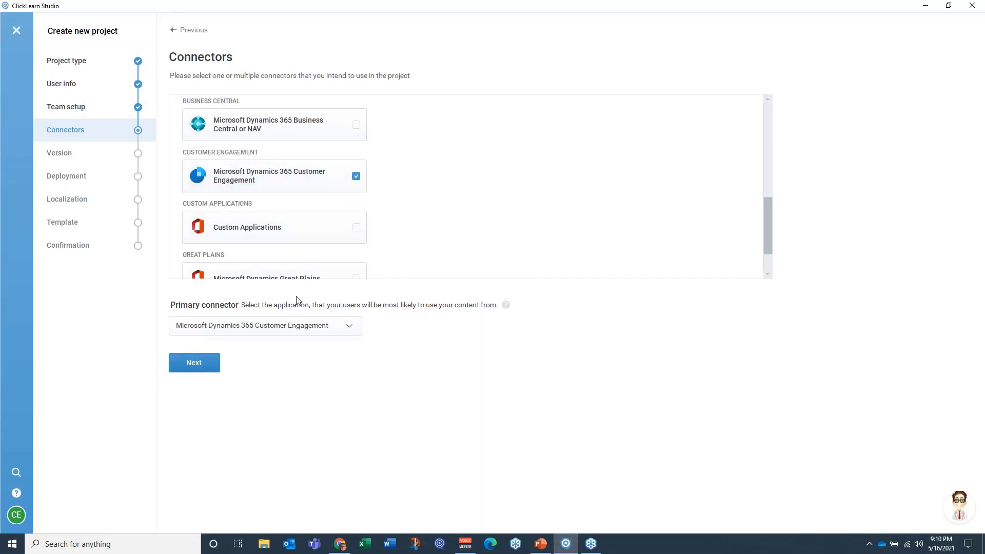
click(283, 330)
click(191, 364)
click(486, 107)
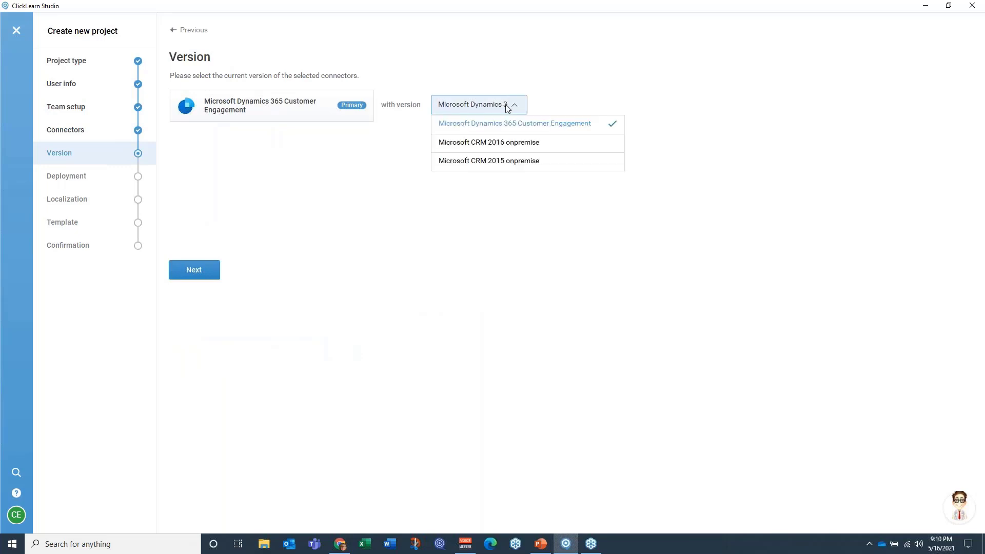
click(475, 125)
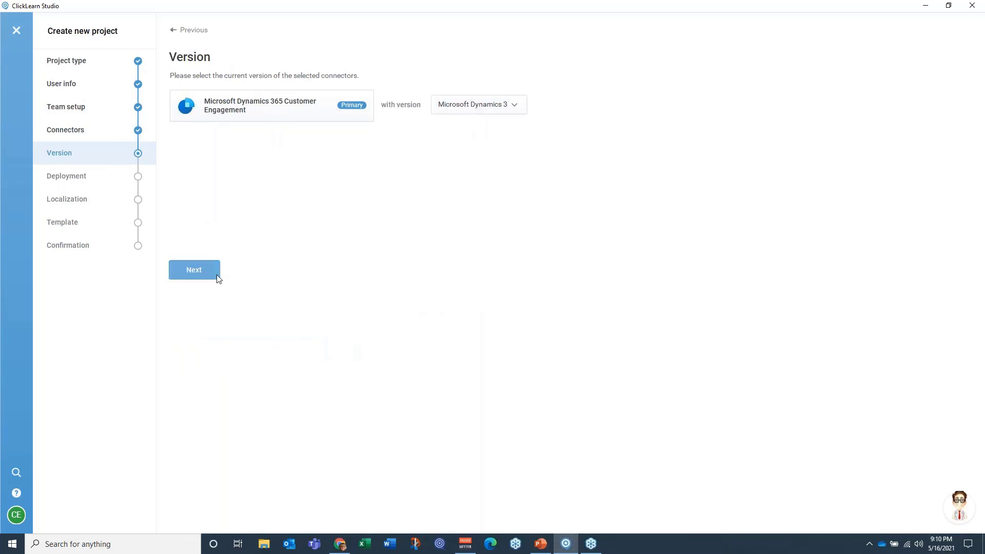
click(202, 266)
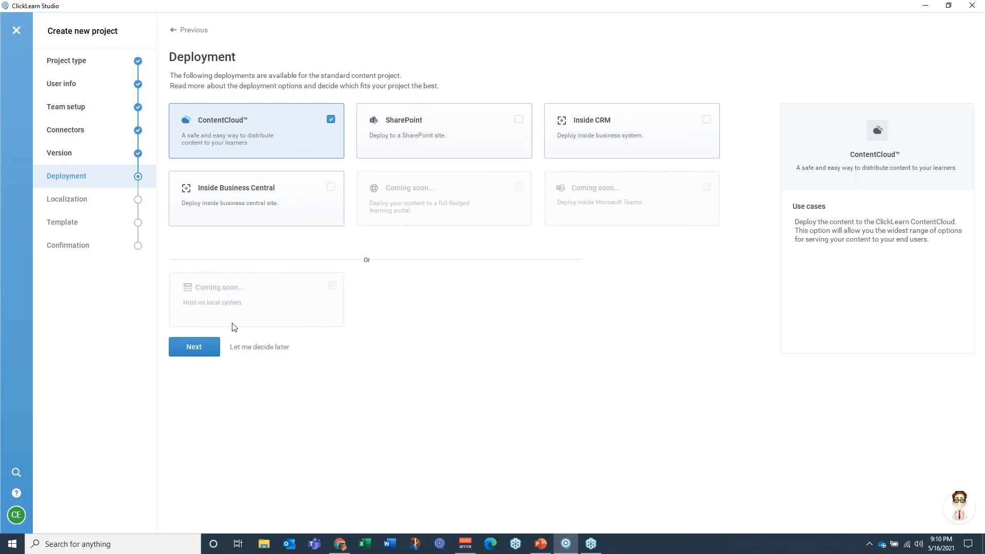
Step: Accept ContentCloud deployment, English (en-US) localization and the Classic template for the new project
click(189, 347)
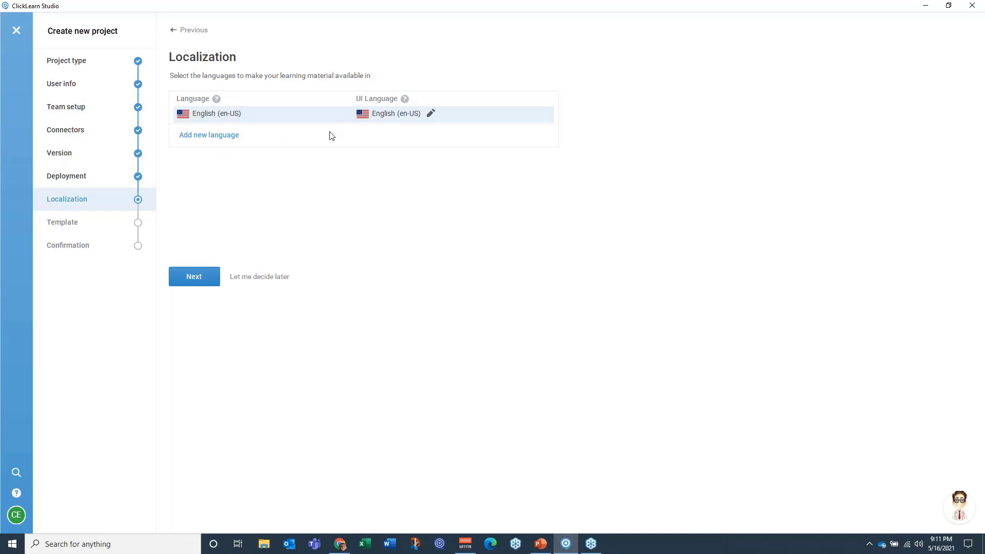
click(190, 274)
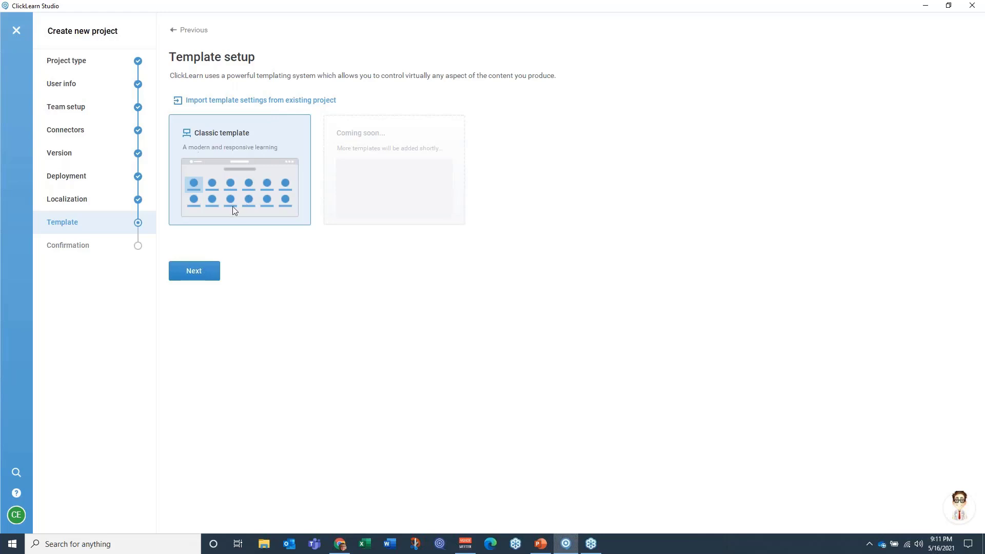
click(187, 273)
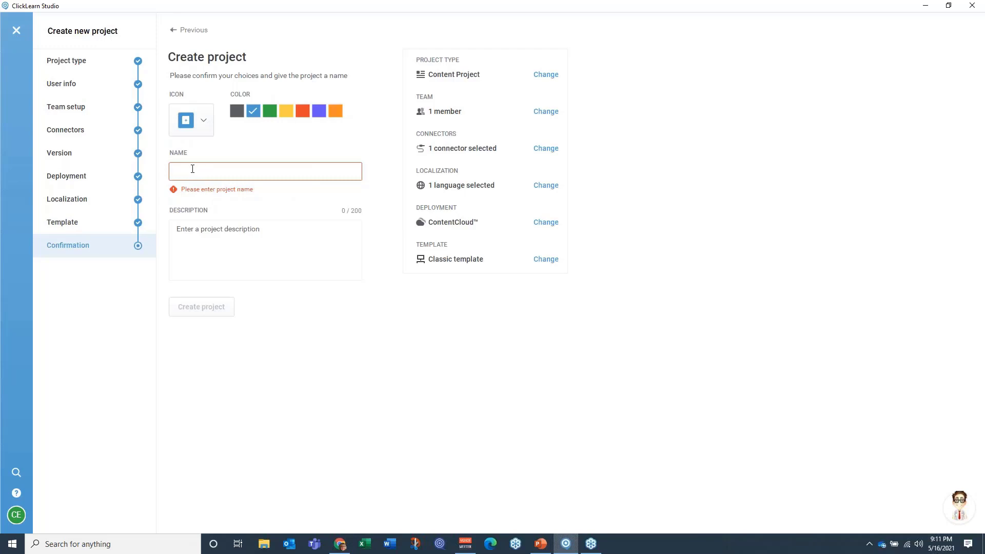
Step: Name the project "Tech Days Resource Library", give it a green house icon, and create it
text(Tech Days Resource Library)
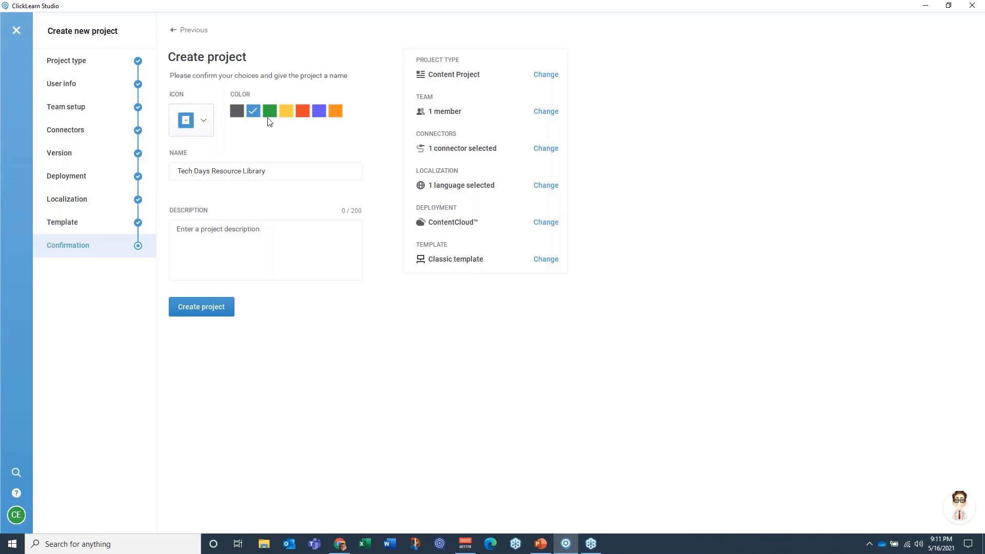
click(269, 112)
click(204, 122)
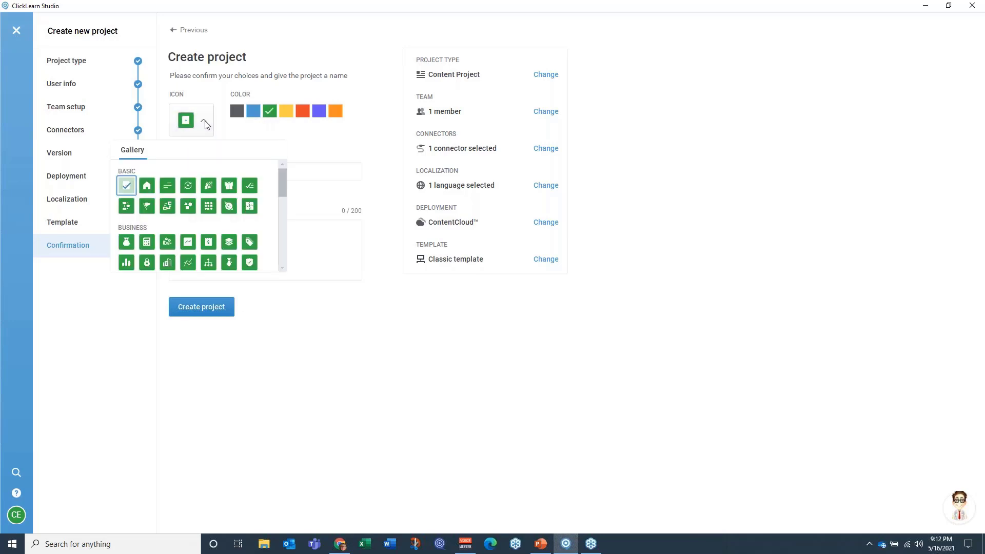
click(148, 187)
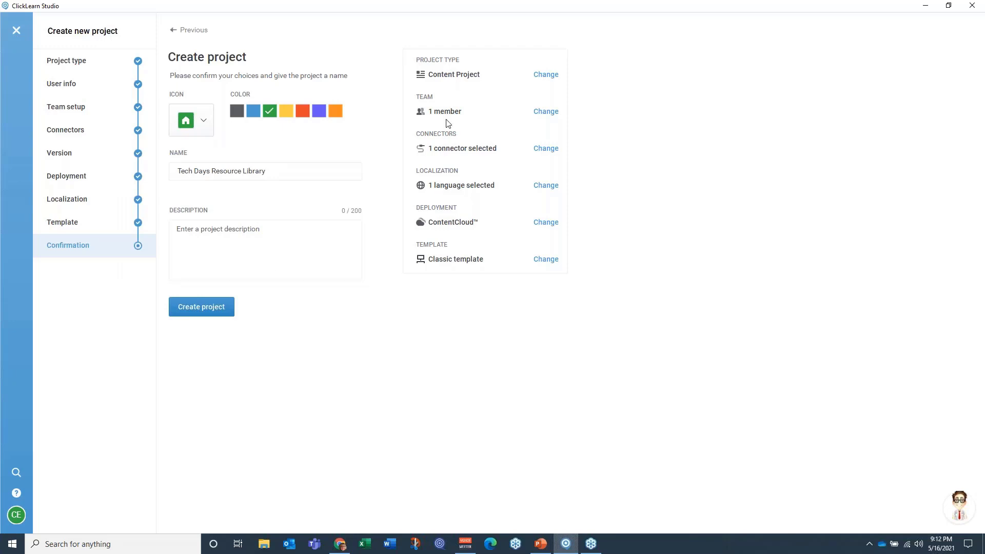
click(188, 308)
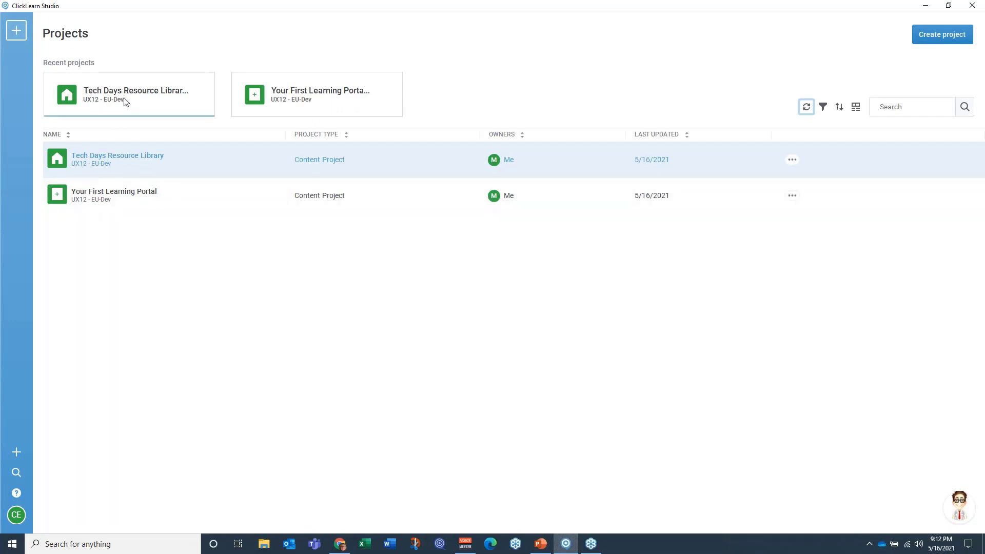
Step: Open the Tech Days Resource Library project and create a new recording named "Verify Customer Acct Info"
click(101, 162)
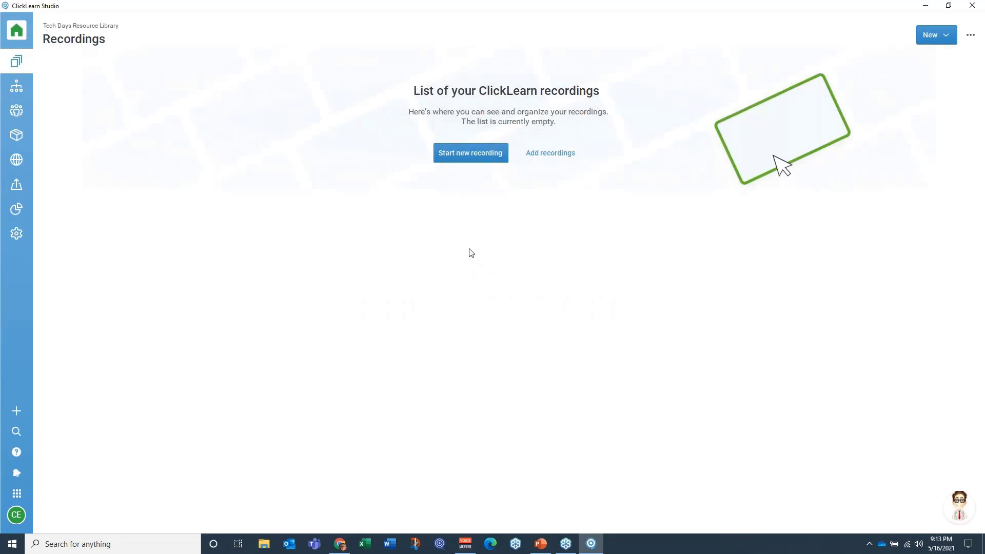
click(933, 35)
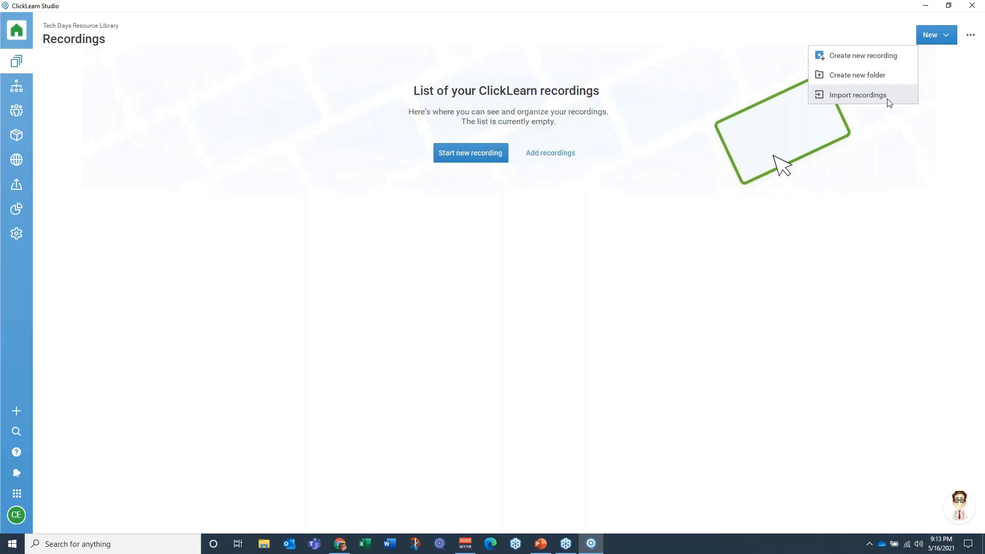
click(458, 161)
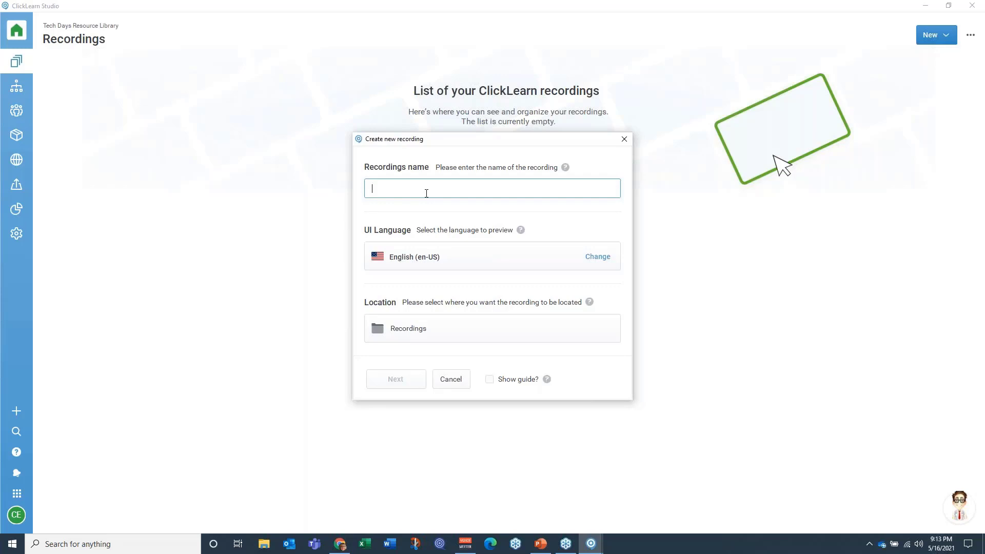
text(Verify Customer Acct )
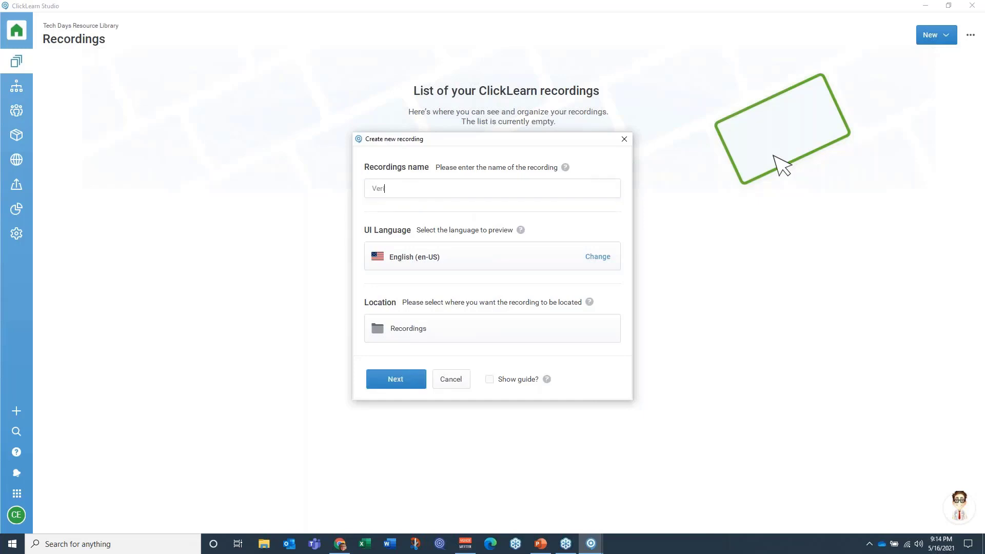
text(Info)
click(392, 380)
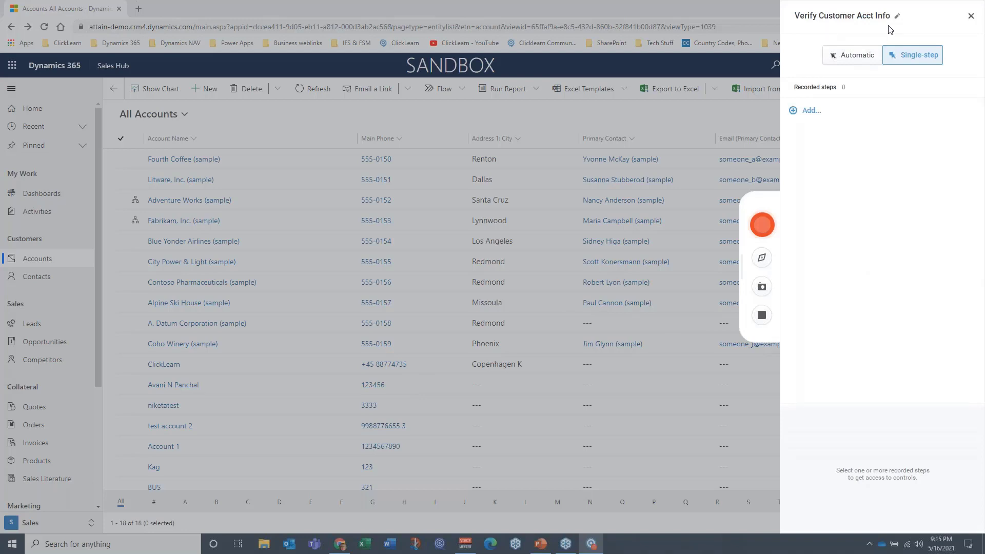
Step: Start recording in Automatic mode and capture opening Accounts and the Alpine Ski House (sample) record
click(854, 59)
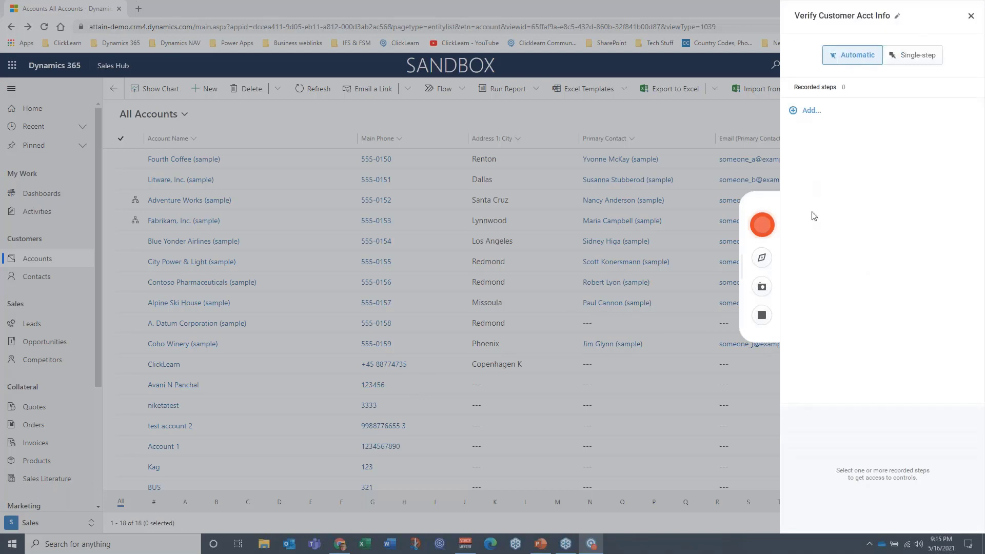
click(762, 225)
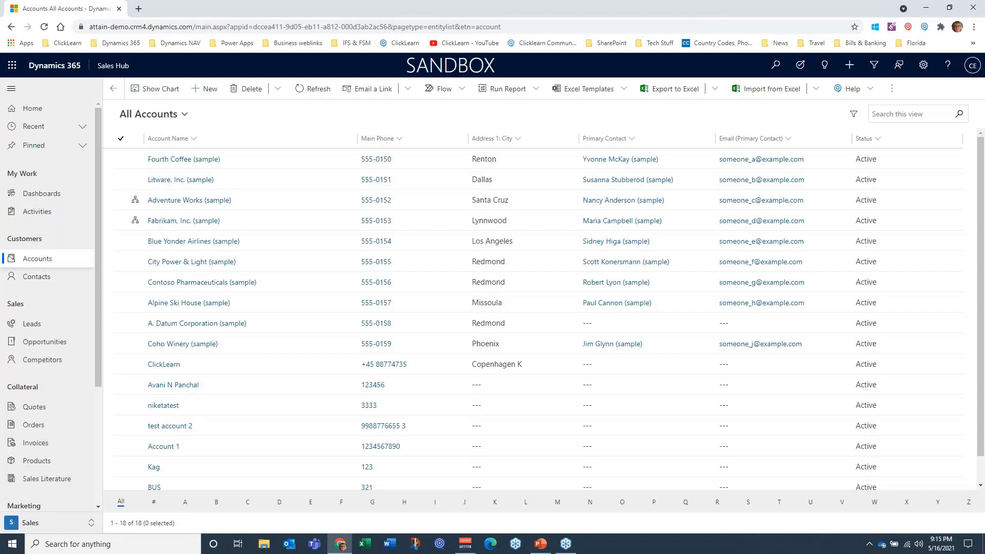
click(44, 262)
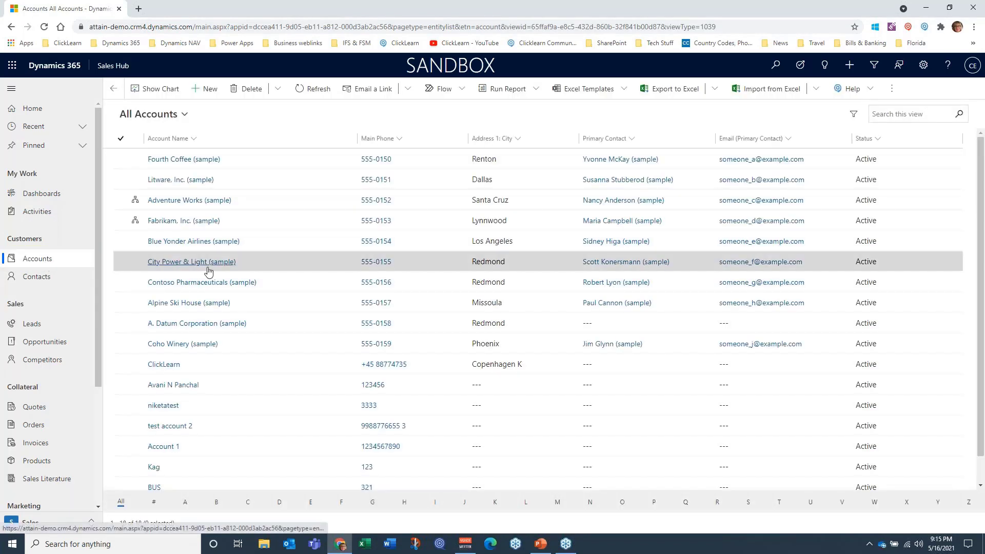
click(190, 307)
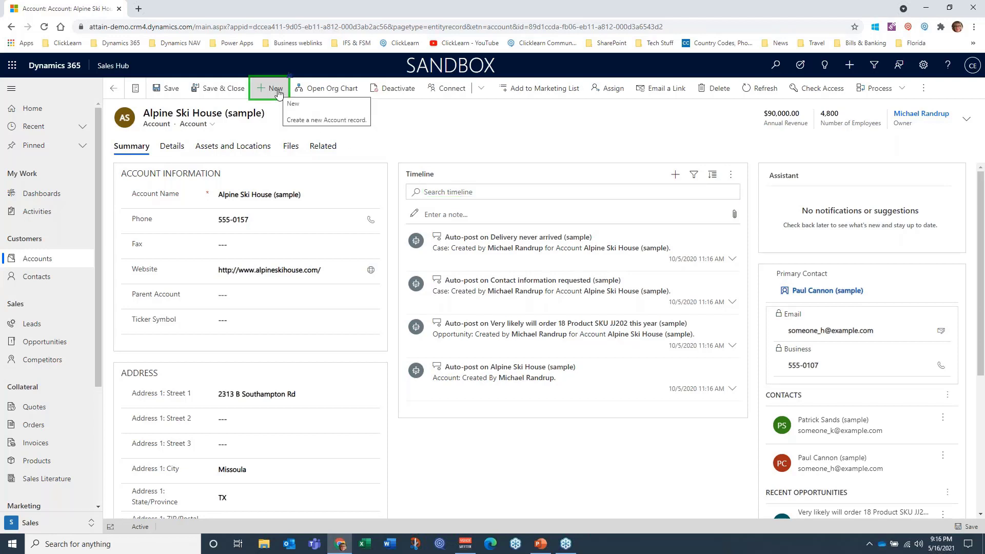
Step: Capture the Account Name, Phone and Website fields as steps, and finish the recording by returning to the recording list
click(218, 195)
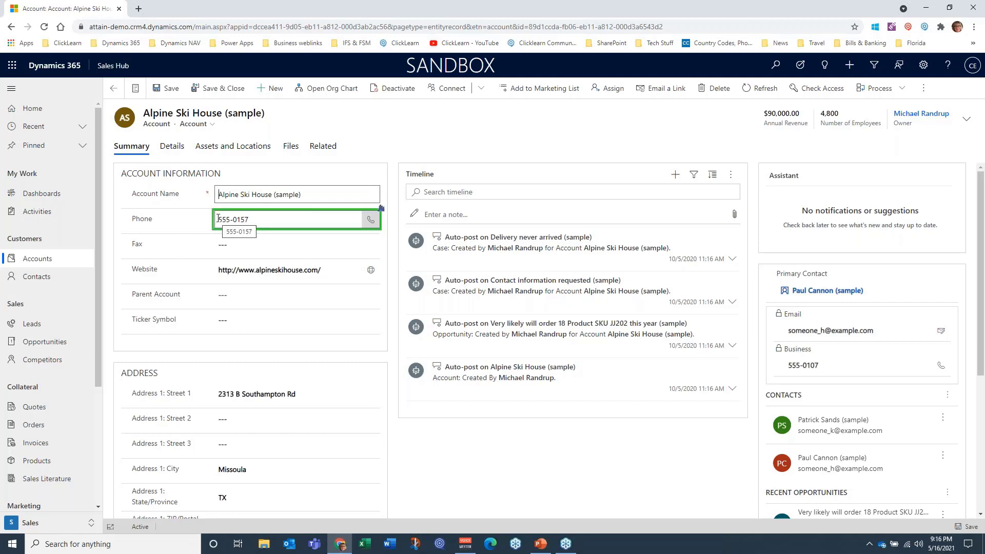
click(218, 219)
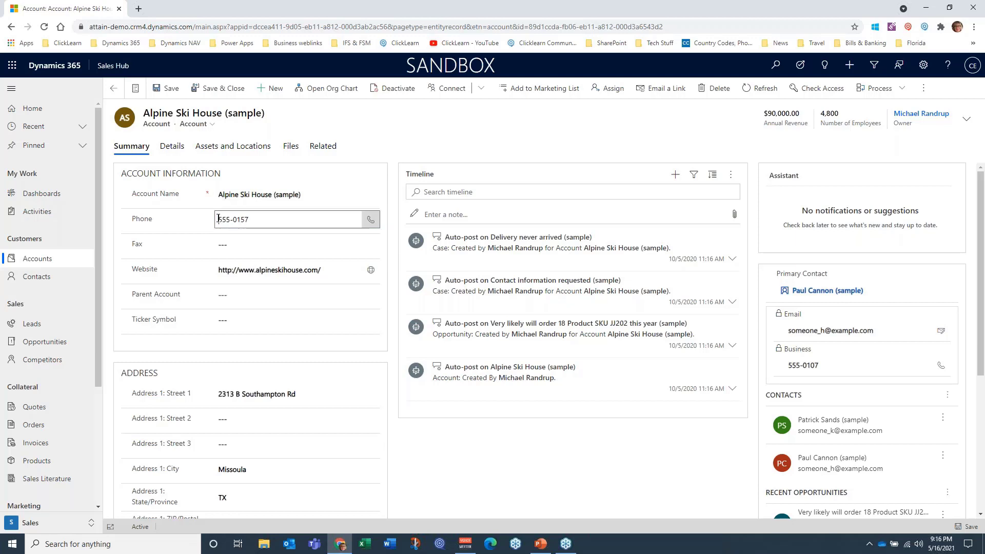
click(217, 270)
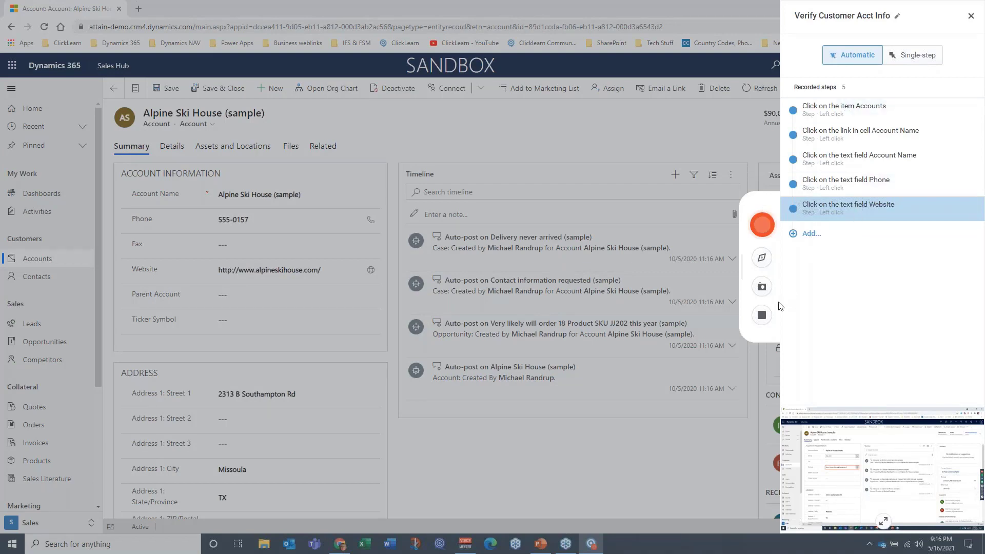
click(762, 315)
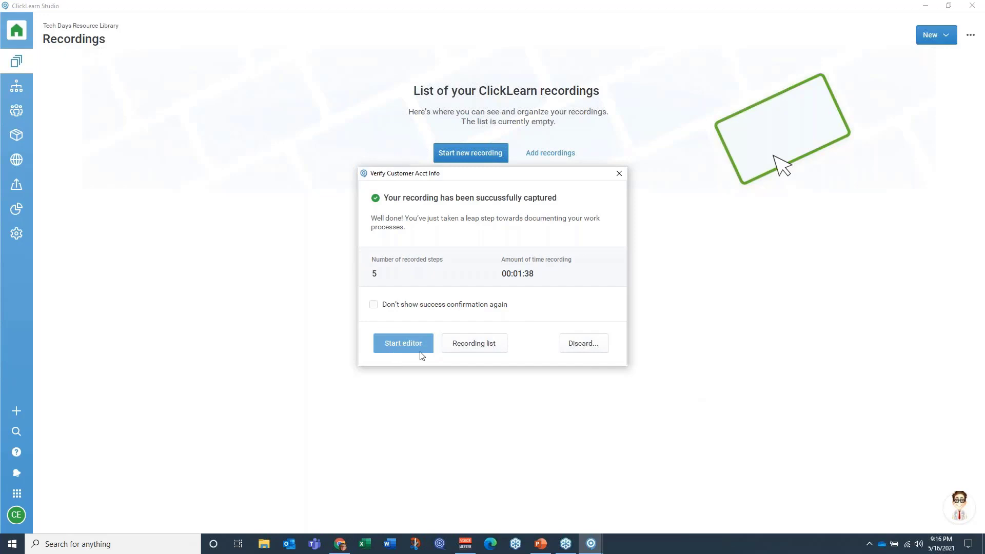
click(461, 348)
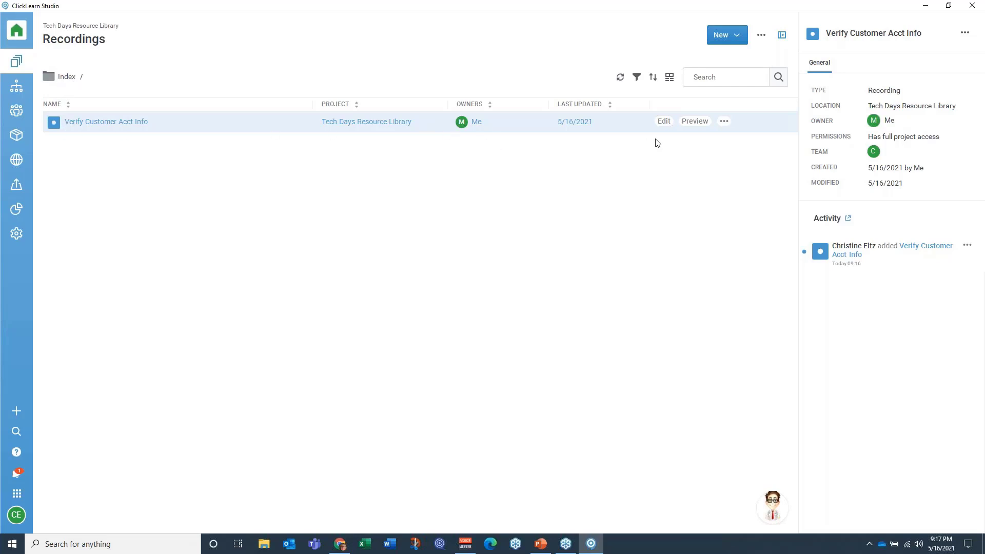
Step: Preview the Verify Customer Acct Info recording and review its step instructions and screenshots
click(695, 126)
click(774, 105)
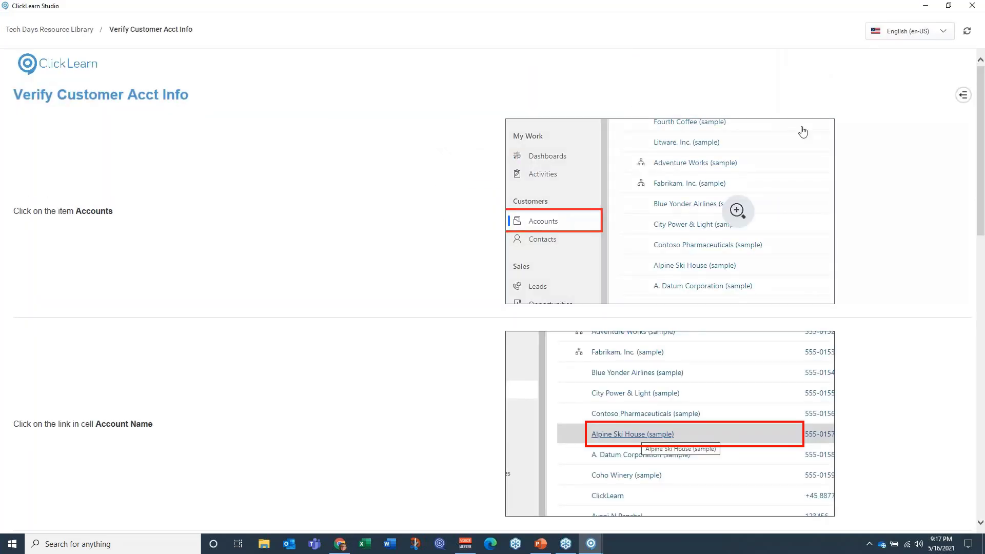
scroll(395, 256, down, 2)
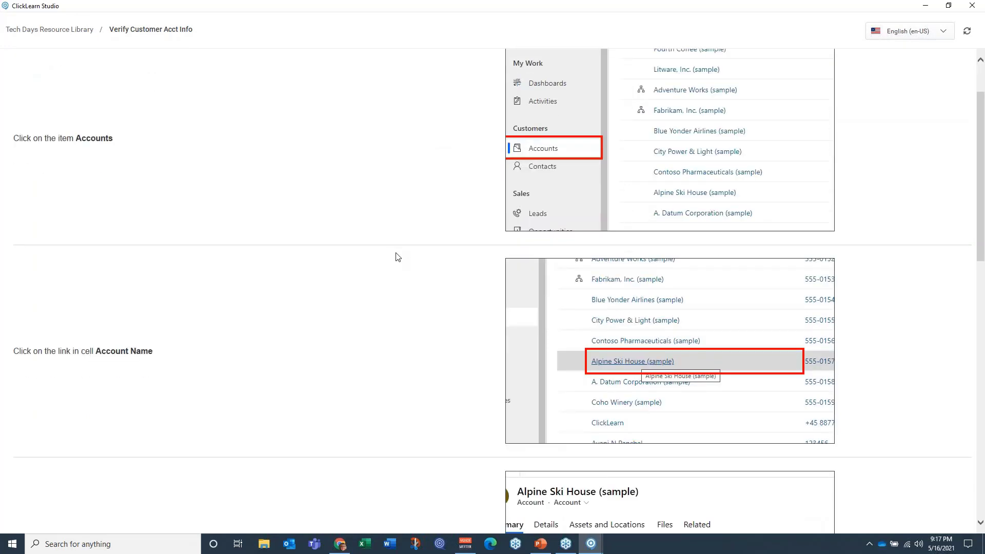
scroll(395, 255, up, 2)
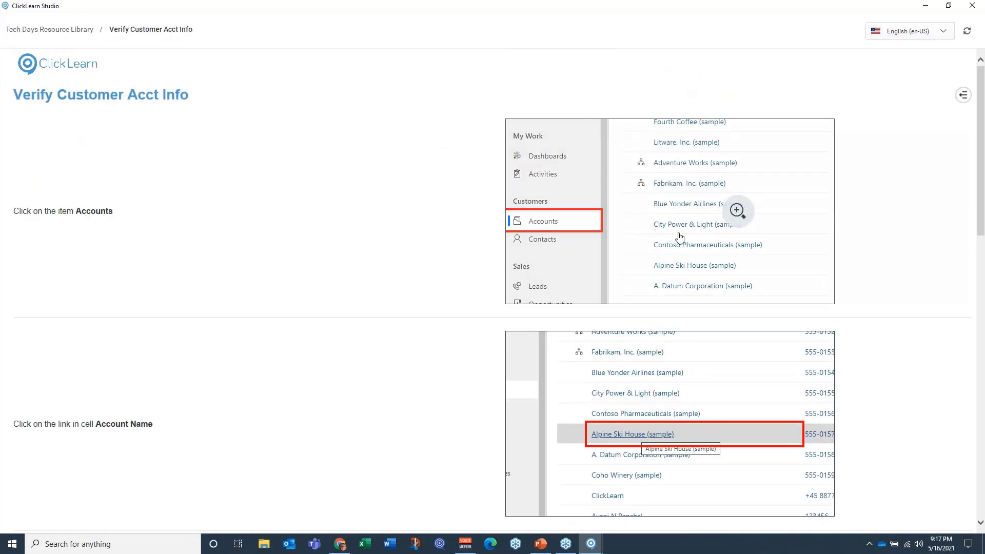
scroll(384, 293, down, 7)
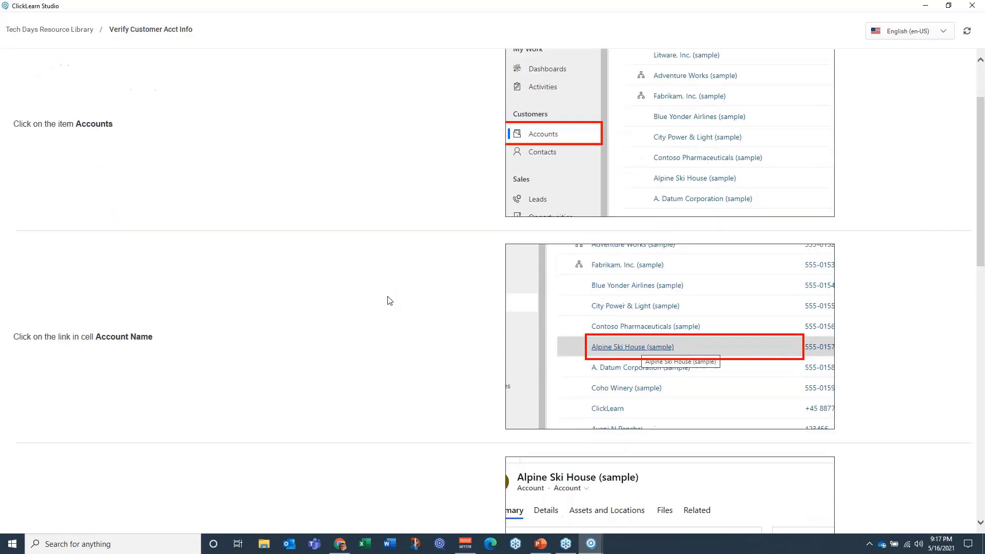
Step: Review the previewed Verify Customer Acct Info steps, show the available videos and downloads, and close the preview
scroll(394, 293, down, 8)
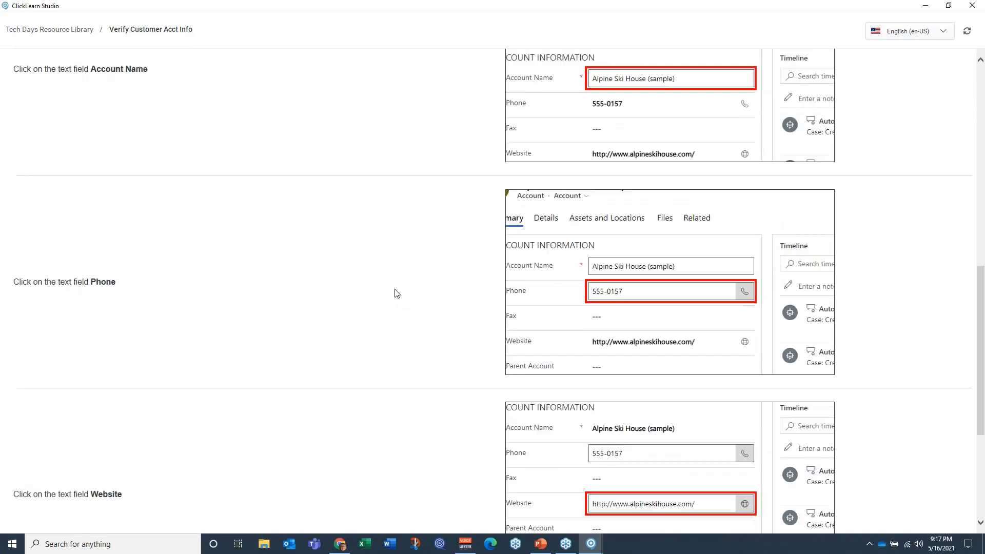
scroll(397, 294, up, 5)
scroll(395, 294, up, 9)
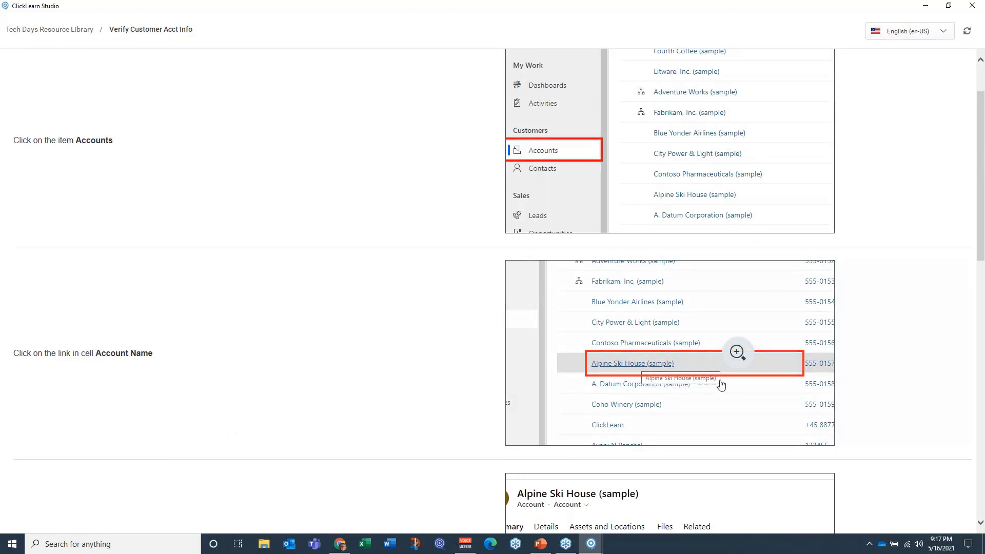
scroll(391, 266, up, 2)
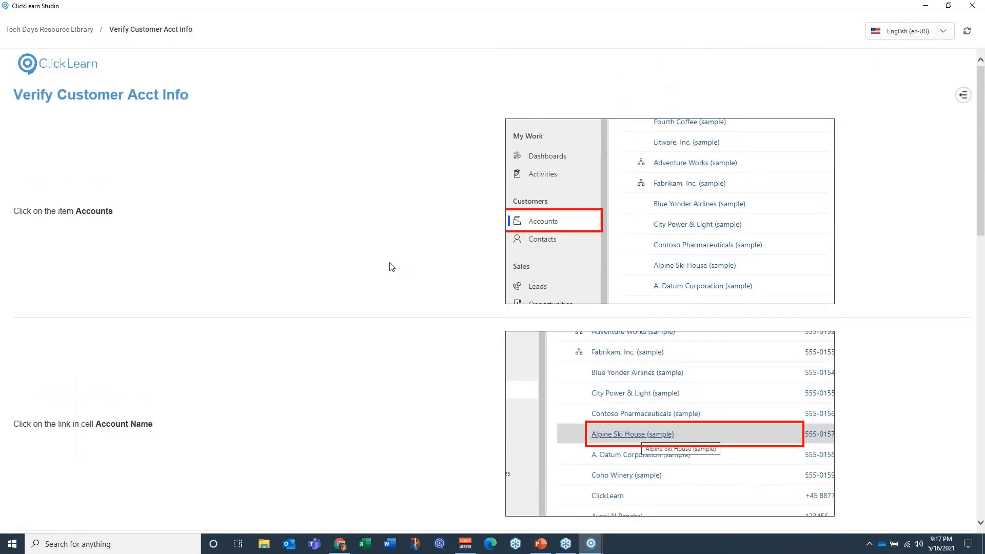
click(964, 95)
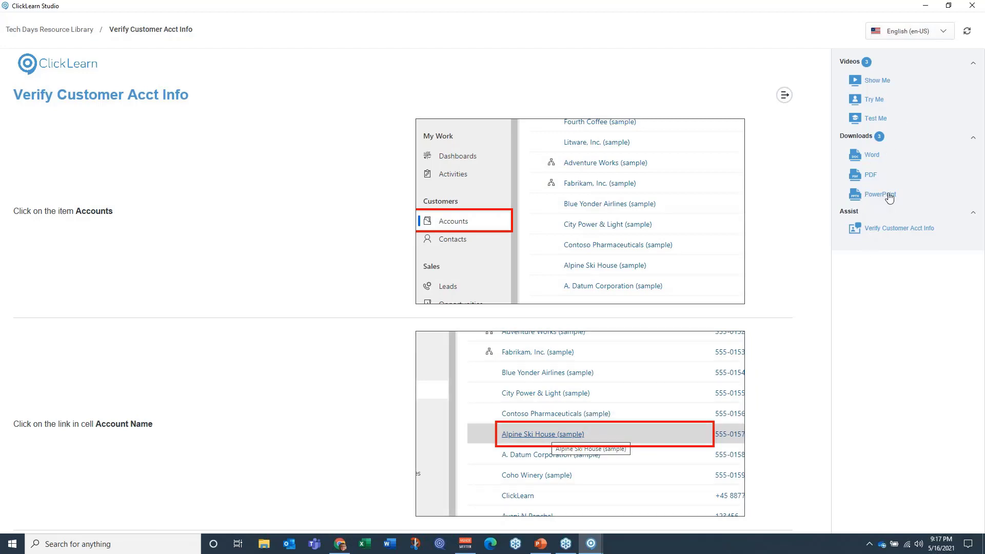
click(972, 5)
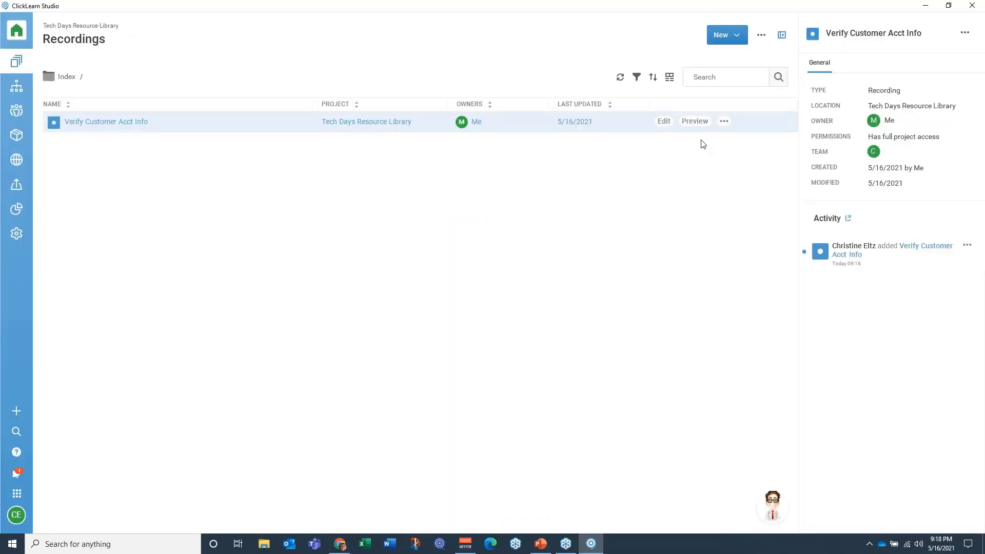
Step: Replay the Verify Customer Acct Info recording with the Replay new language mode in English (en-US), and acknowledge its completion
click(723, 126)
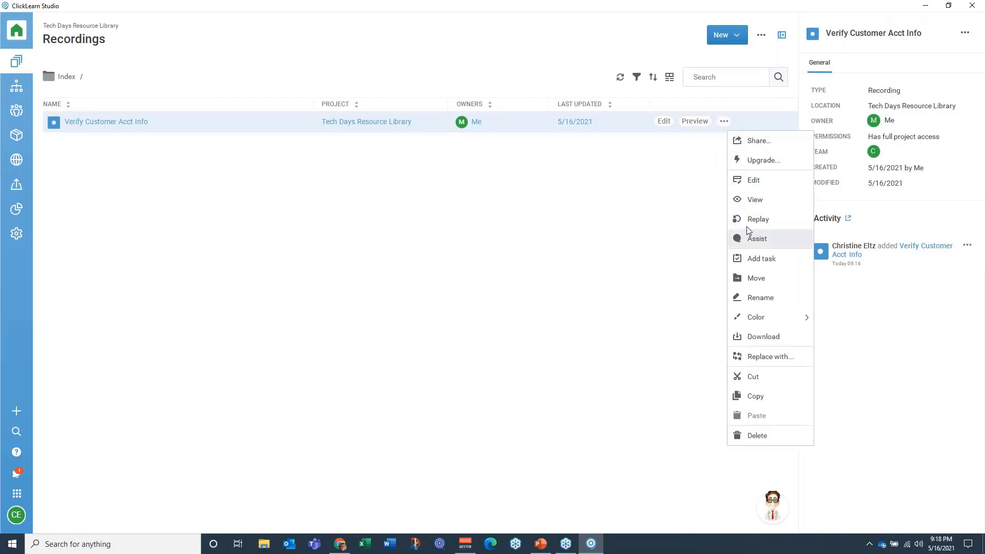
click(747, 220)
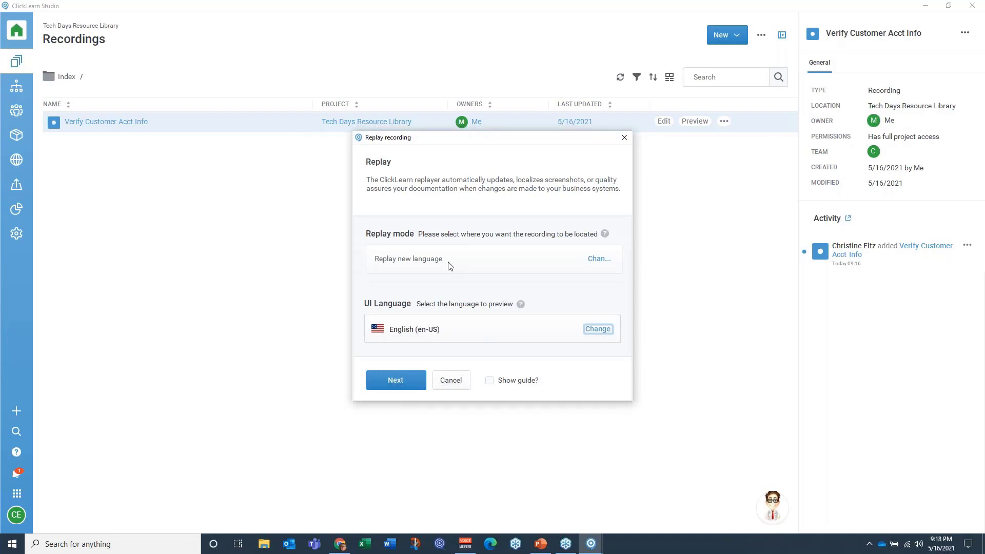
click(394, 381)
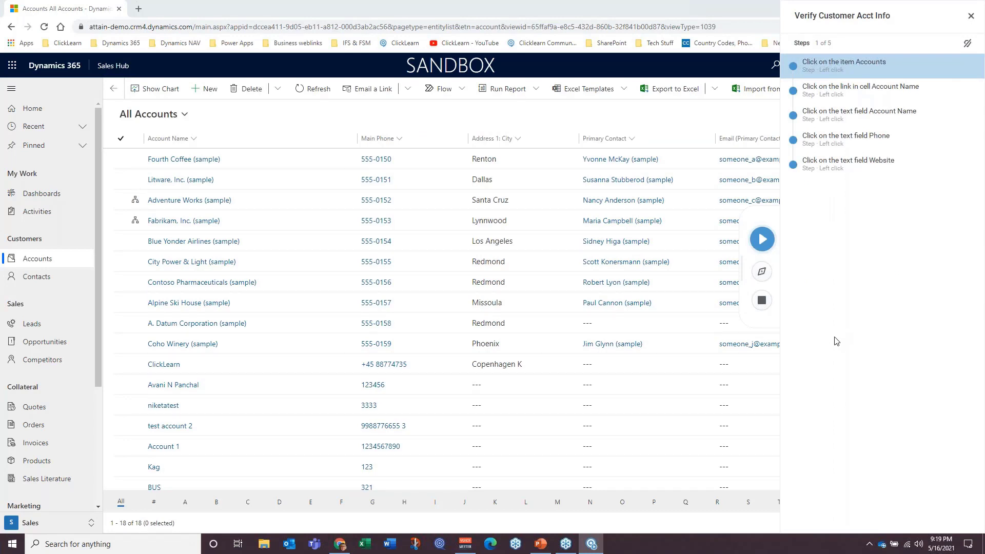
click(762, 241)
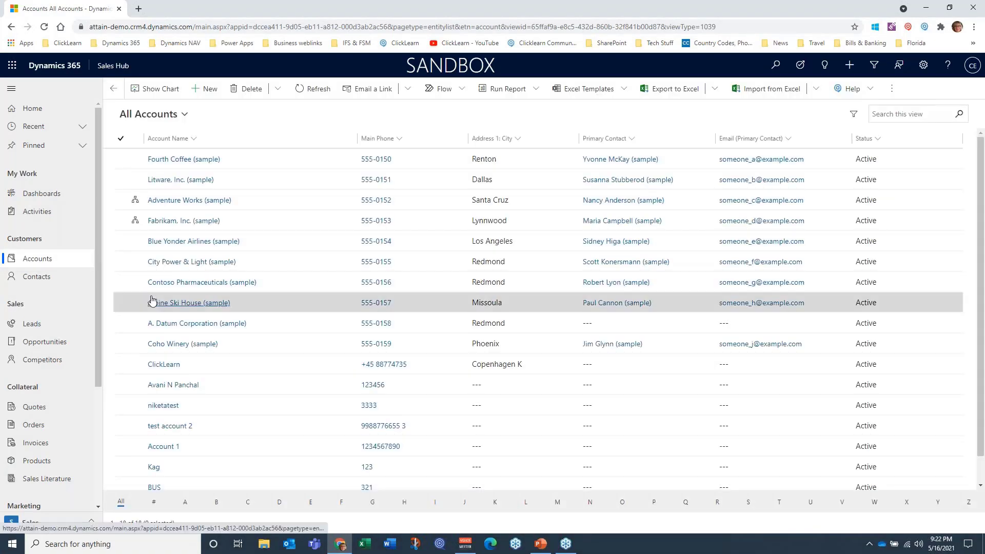
click(188, 303)
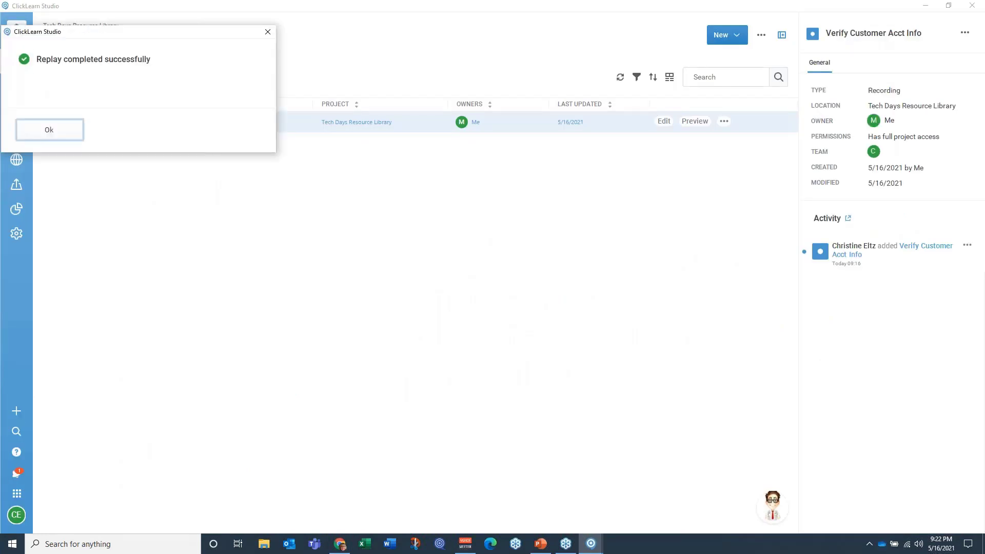
click(51, 134)
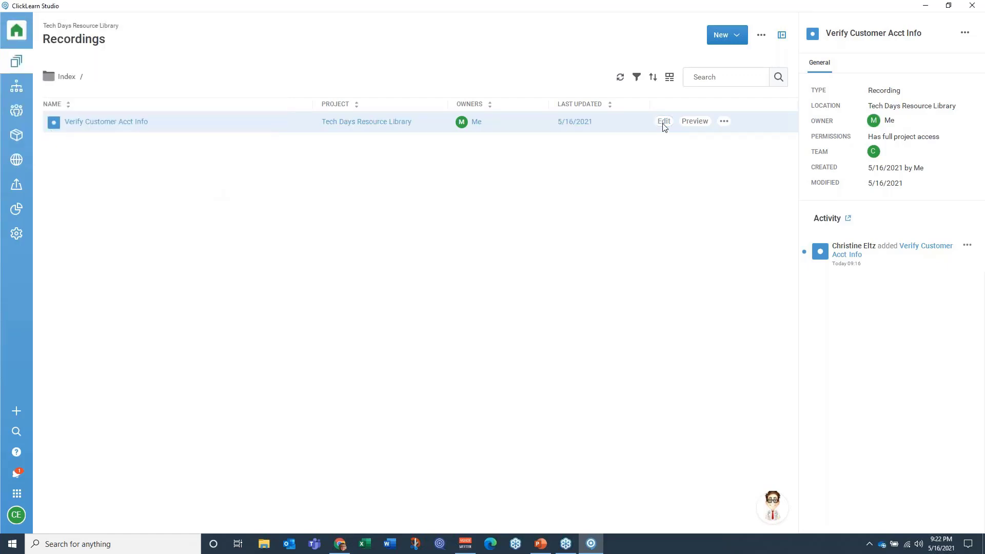
Step: Open the recording for editing and make the Alpine Ski House (sample) link step target any row
click(663, 123)
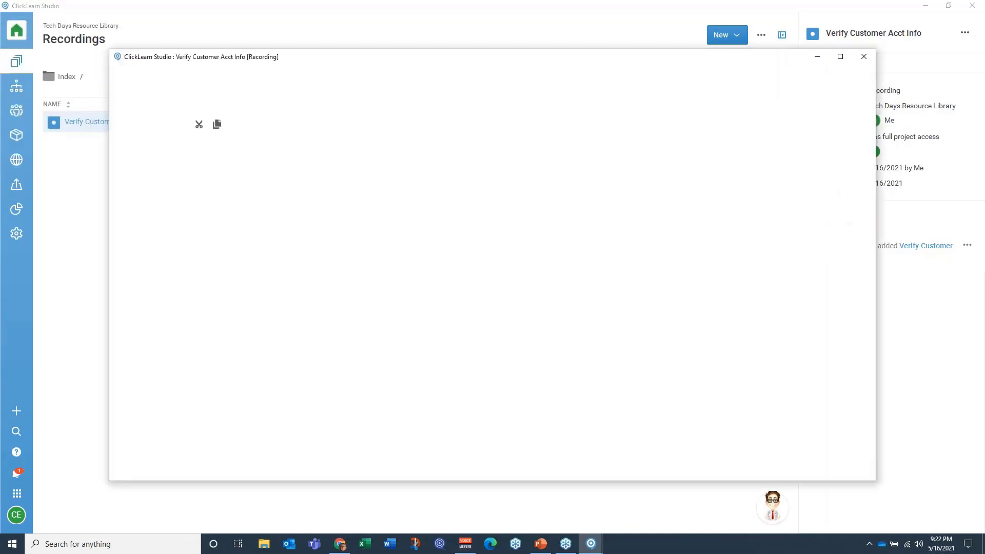
click(839, 57)
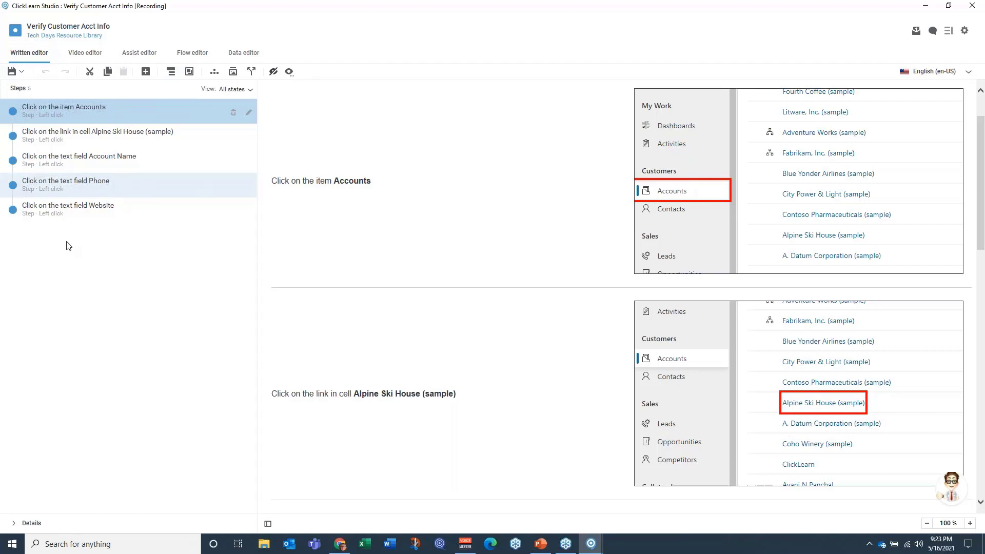
click(84, 139)
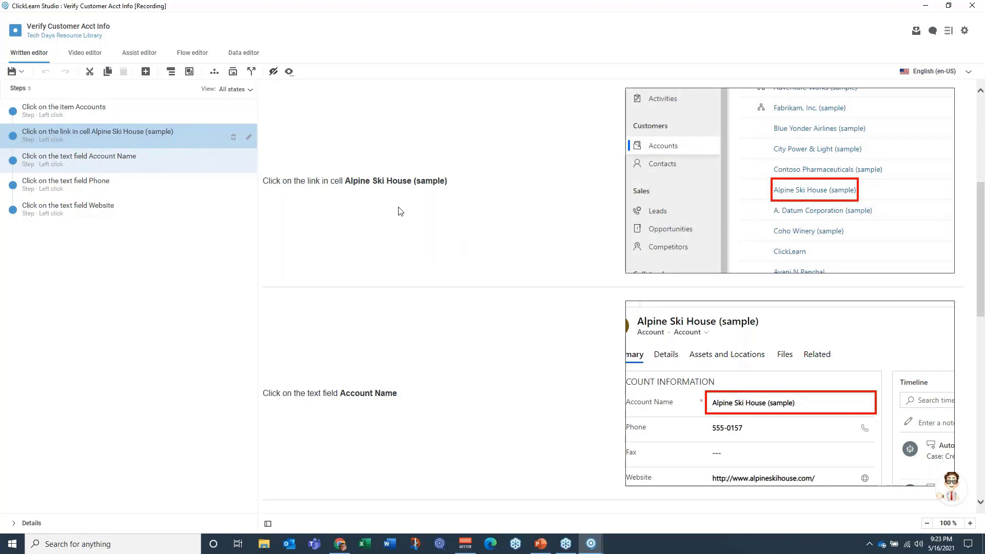
click(248, 137)
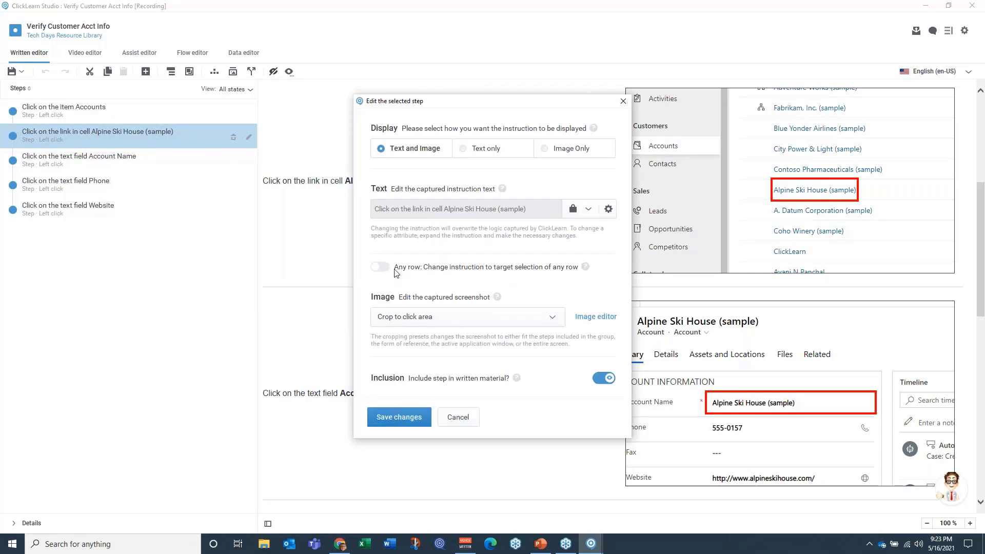
click(389, 268)
click(401, 415)
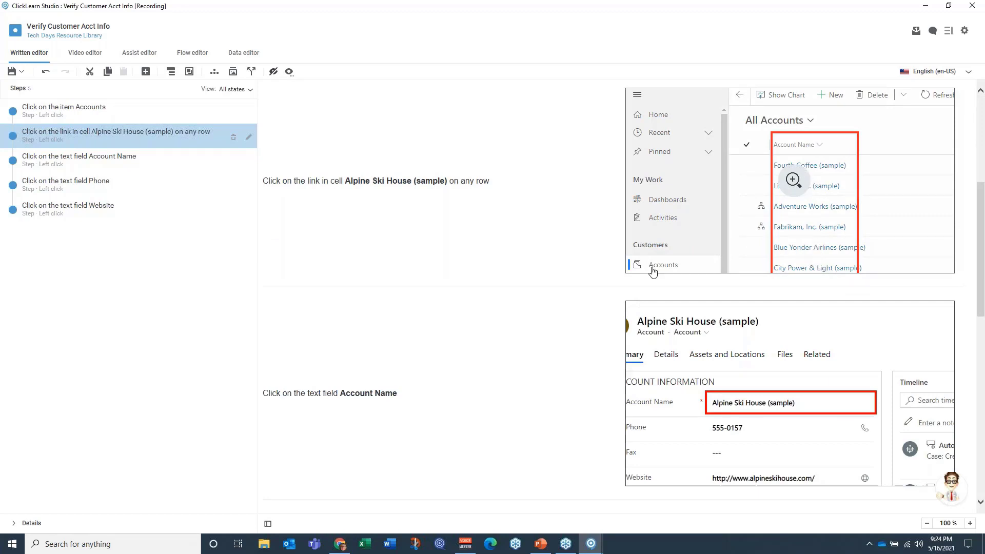
Step: Group the Account Name, Phone and Website steps under the title "Review Account Information", displayed as a bulleted list
scroll(514, 310, down, 4)
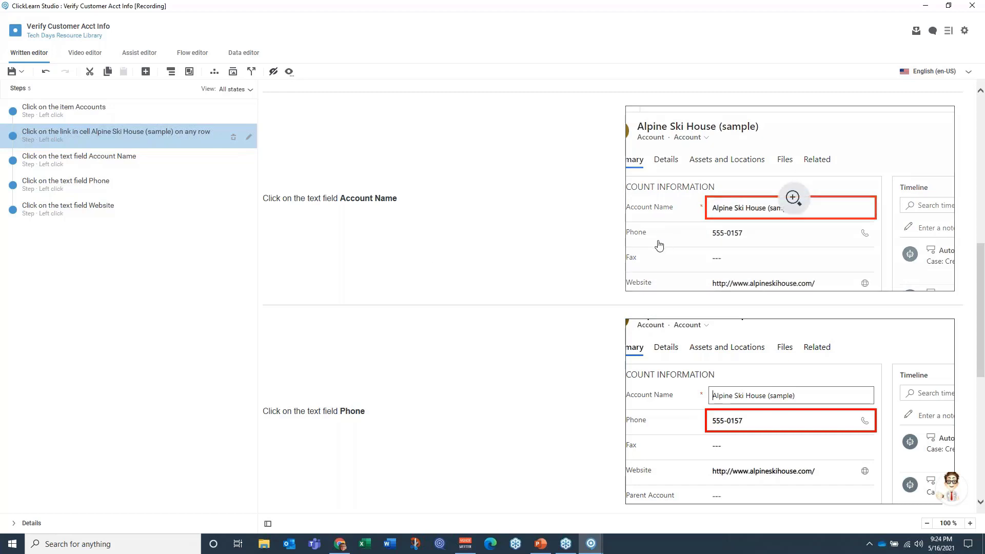
scroll(540, 415, down, 1)
scroll(541, 415, down, 3)
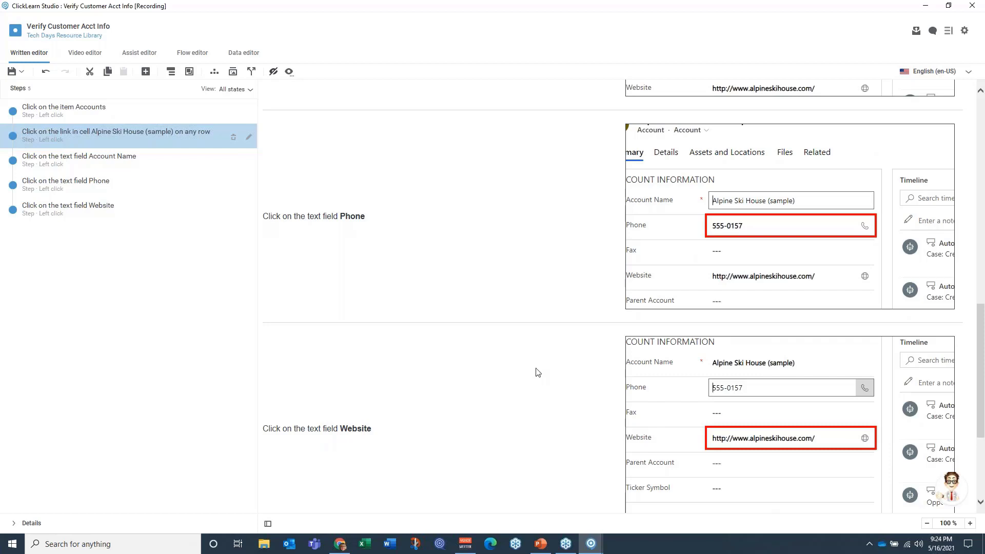
click(141, 161)
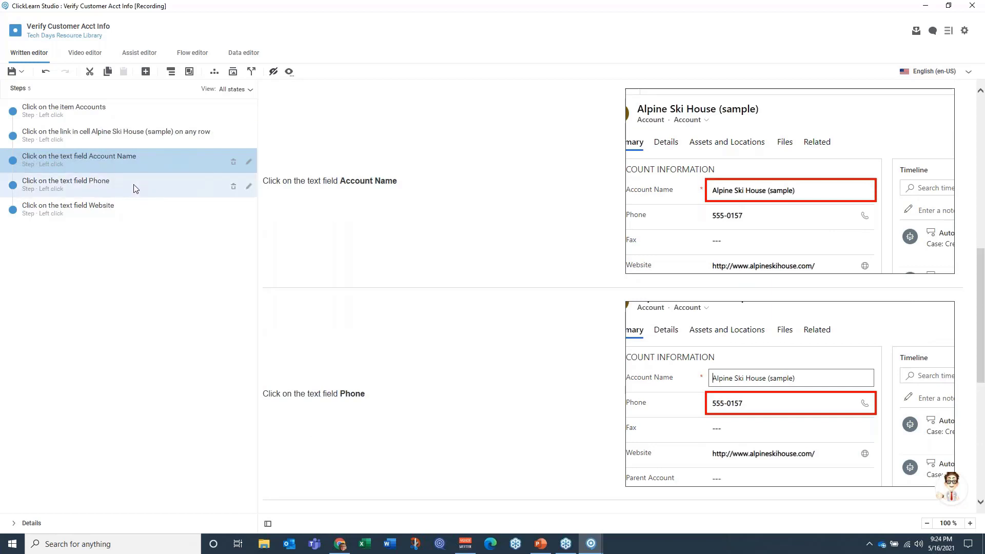
shift+click(135, 187)
shift+click(132, 216)
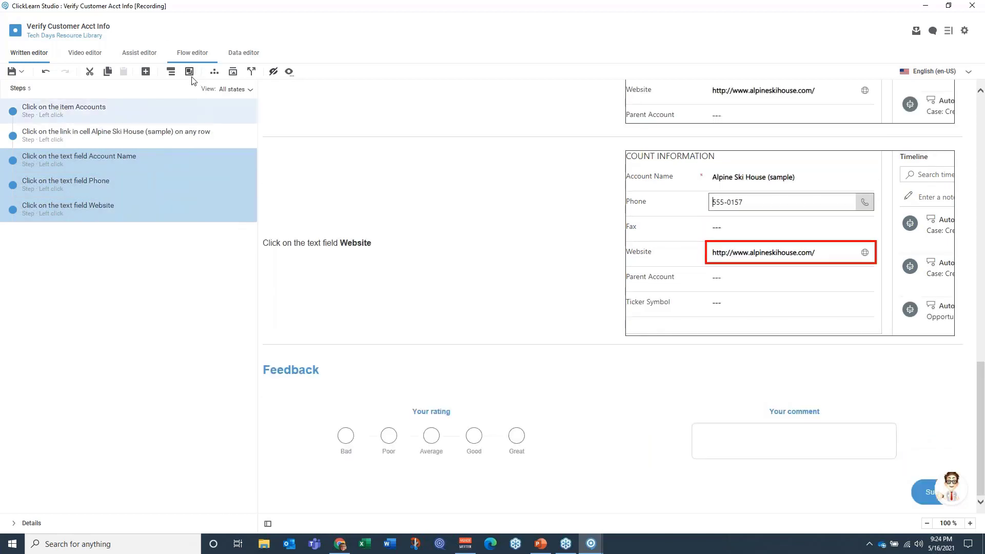
click(189, 72)
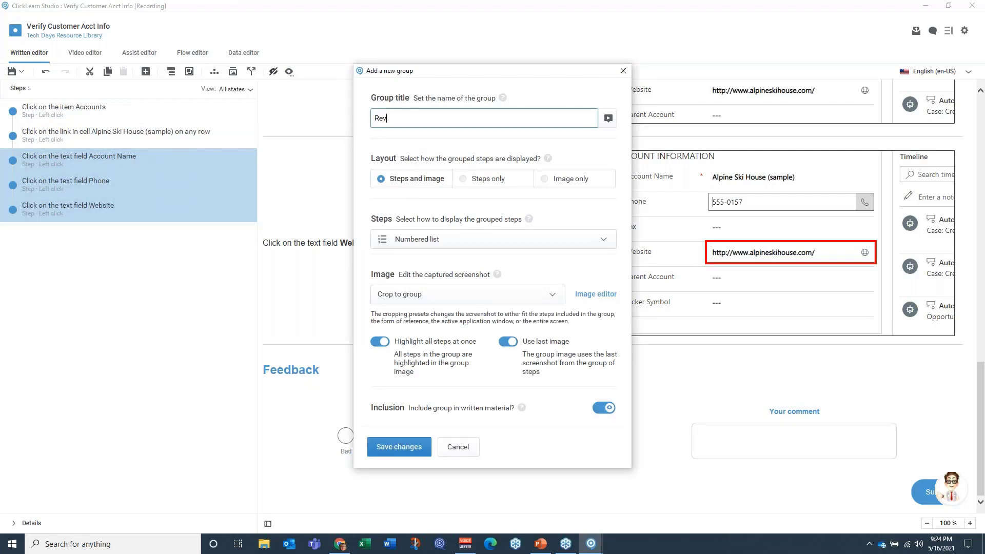
text(Review Account Information)
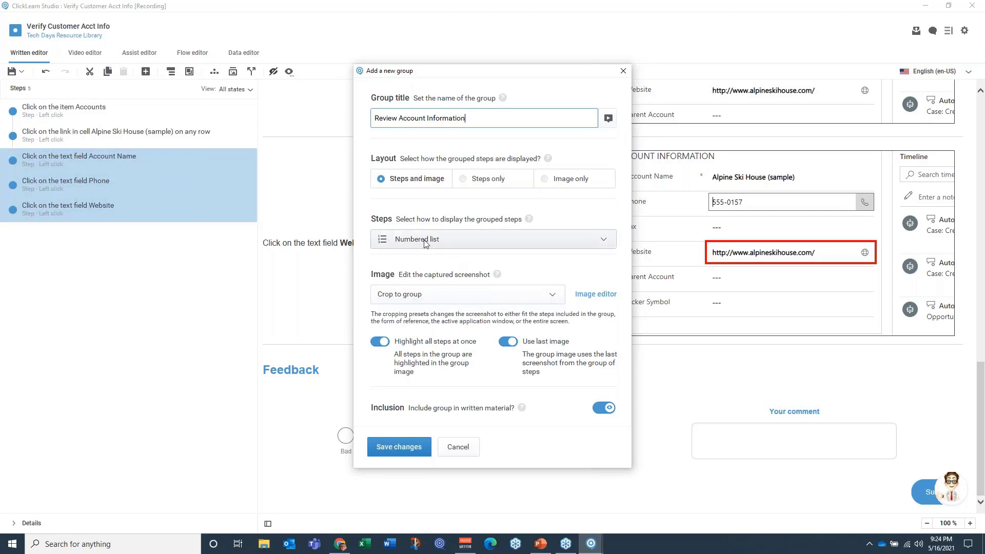
click(458, 246)
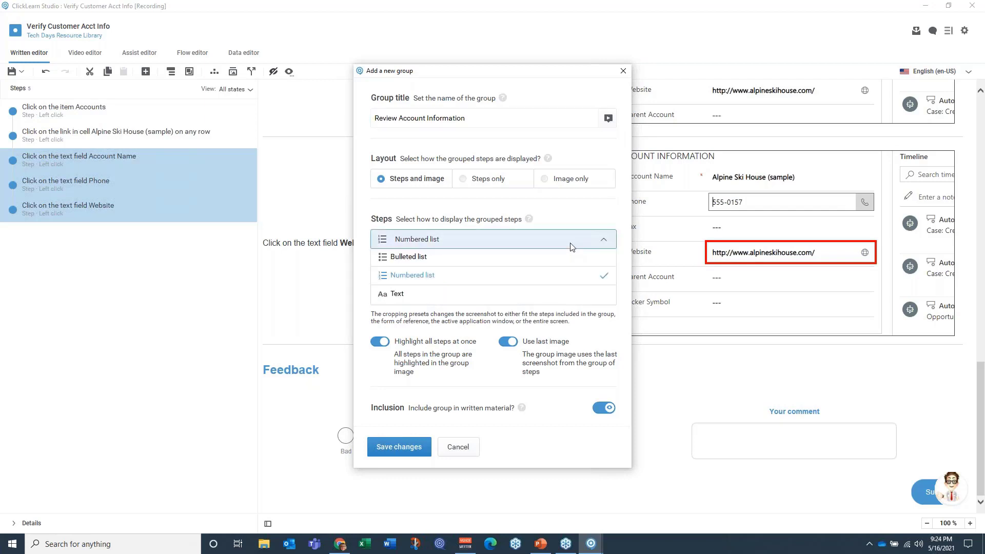
click(471, 262)
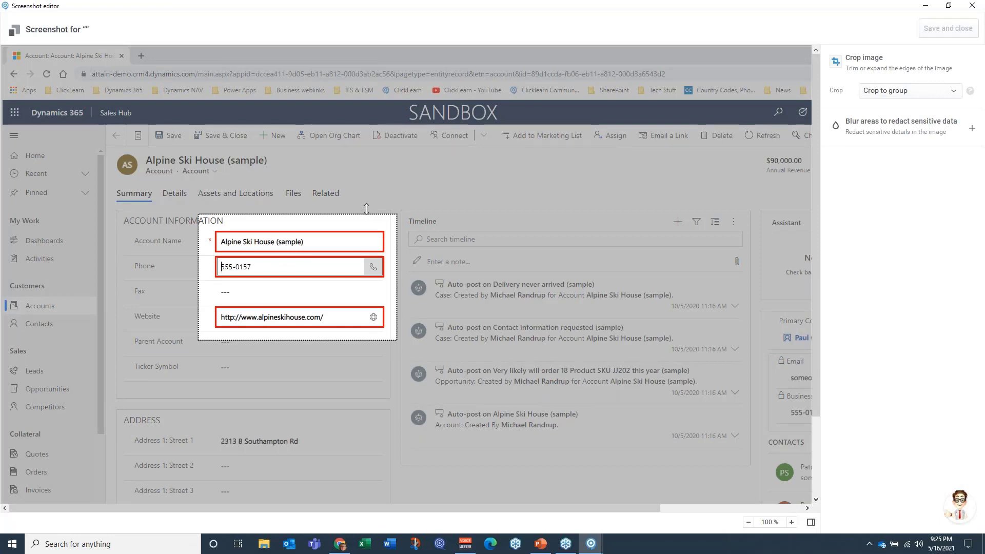
Step: Expand the group screenshot's crop to include the record tabs, field labels and Ticker Symbol row, and save the image and group
drag(366, 208, 366, 181)
drag(198, 266, 104, 264)
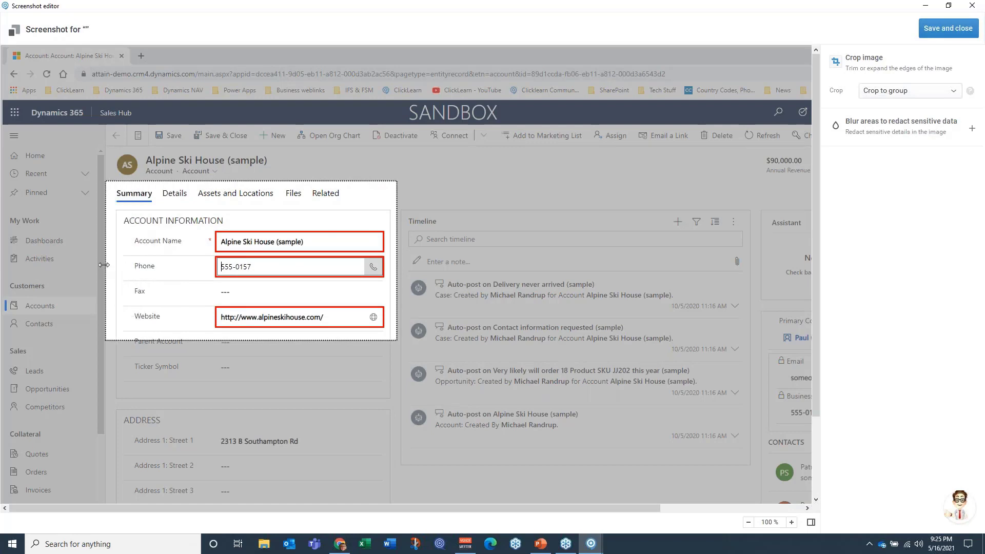
drag(205, 340, 204, 407)
click(945, 27)
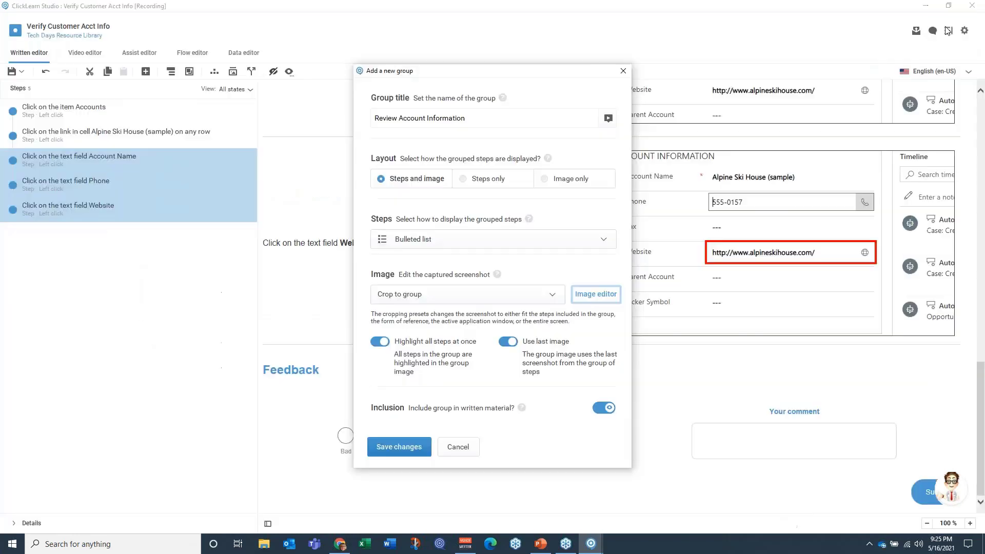
click(386, 446)
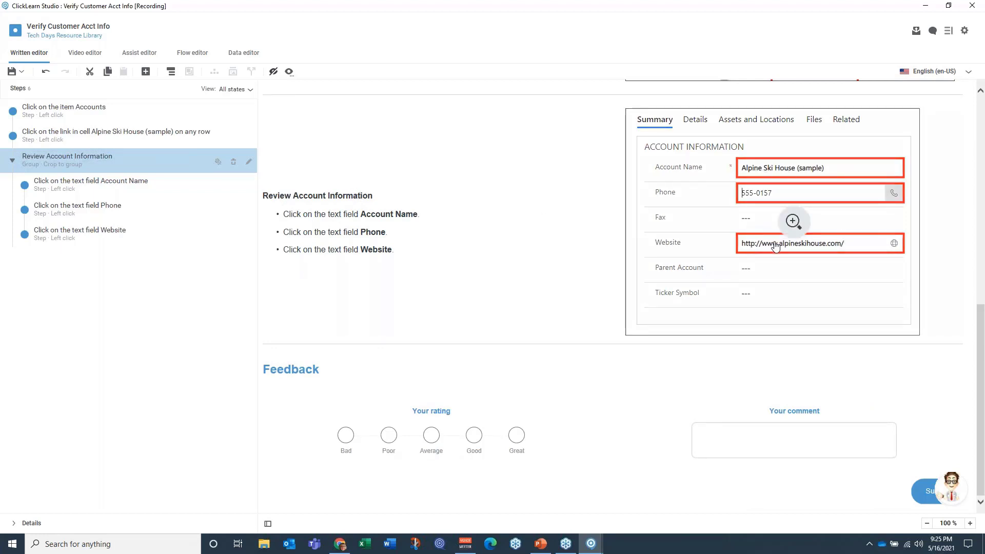
Step: Check the enlarged Review Account Information screenshot, save the recording and close its editor
click(790, 224)
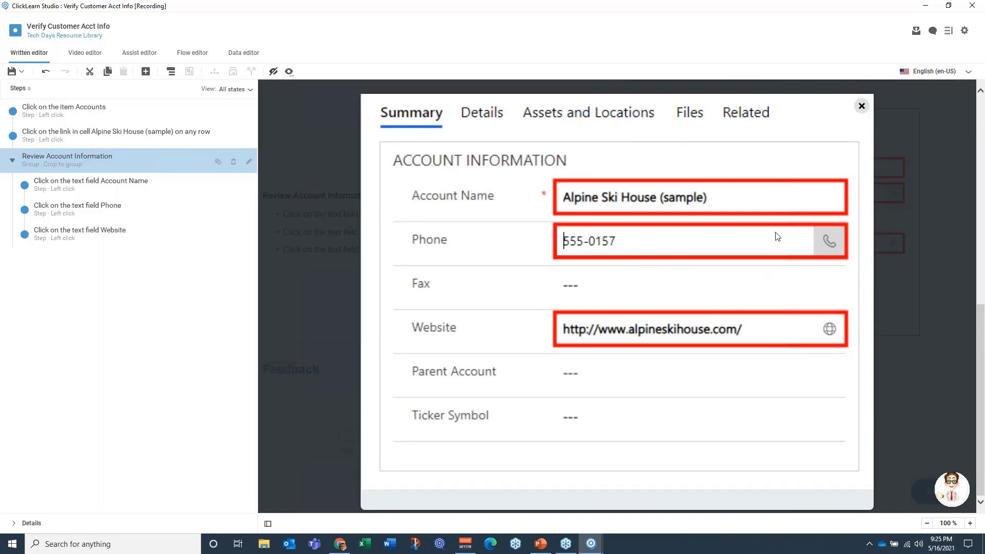
click(862, 107)
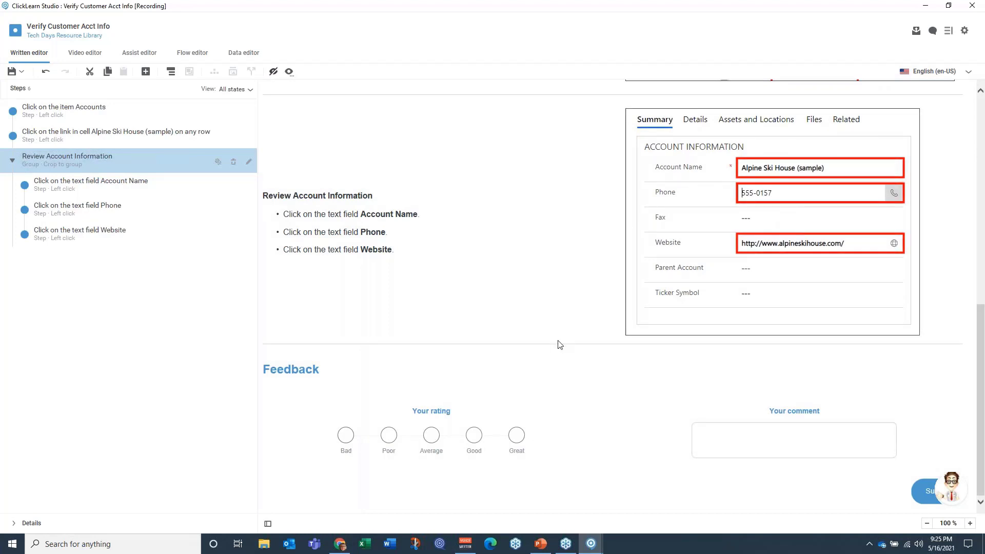
scroll(559, 344, up, 10)
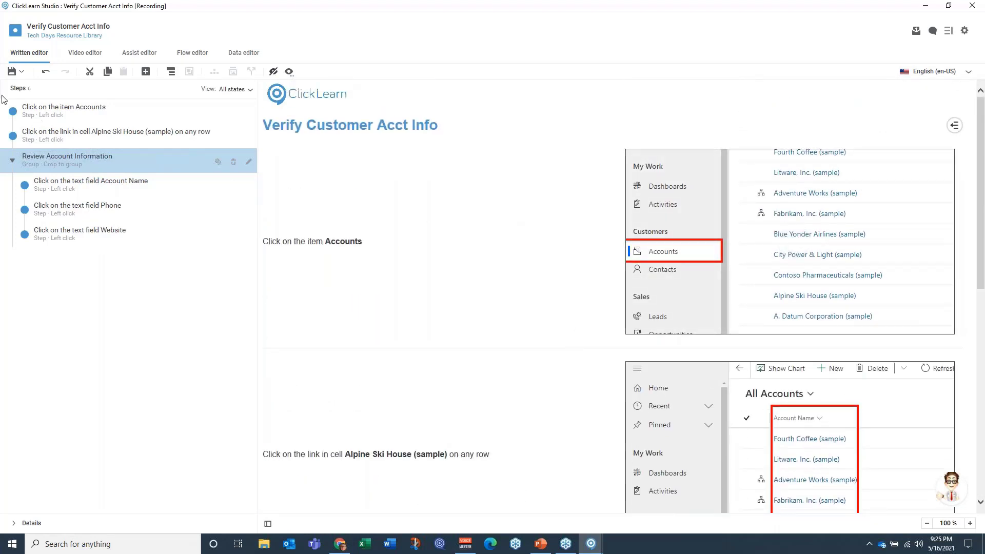
click(21, 72)
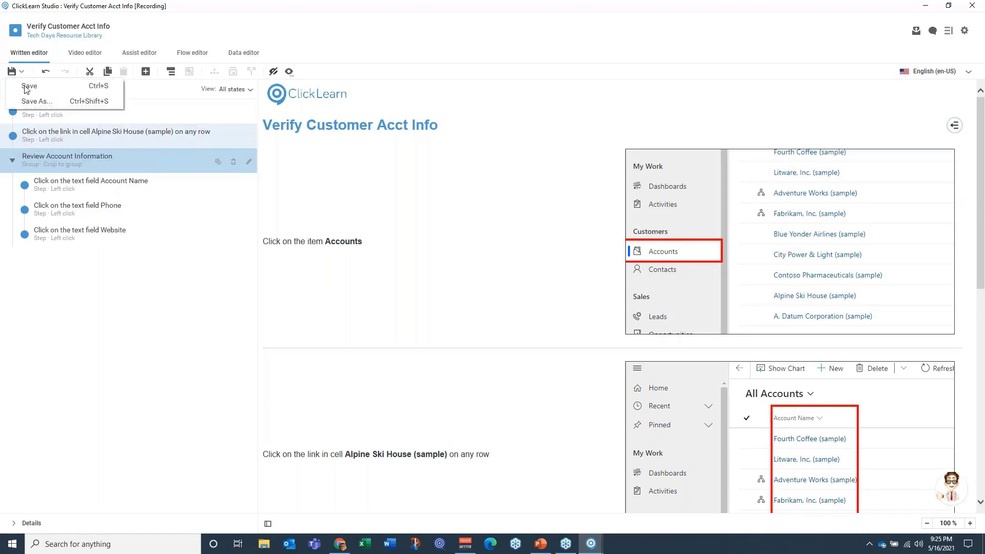
click(28, 84)
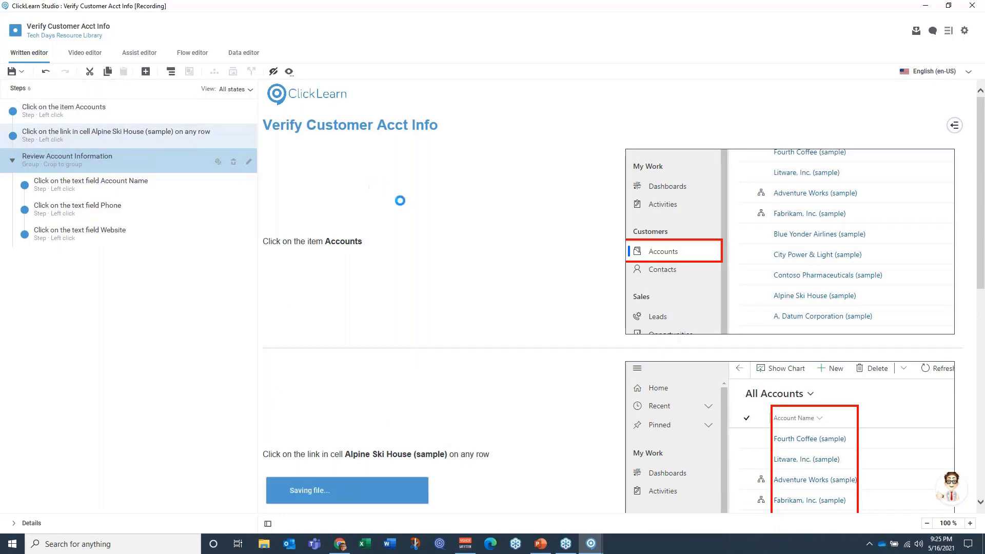
click(972, 5)
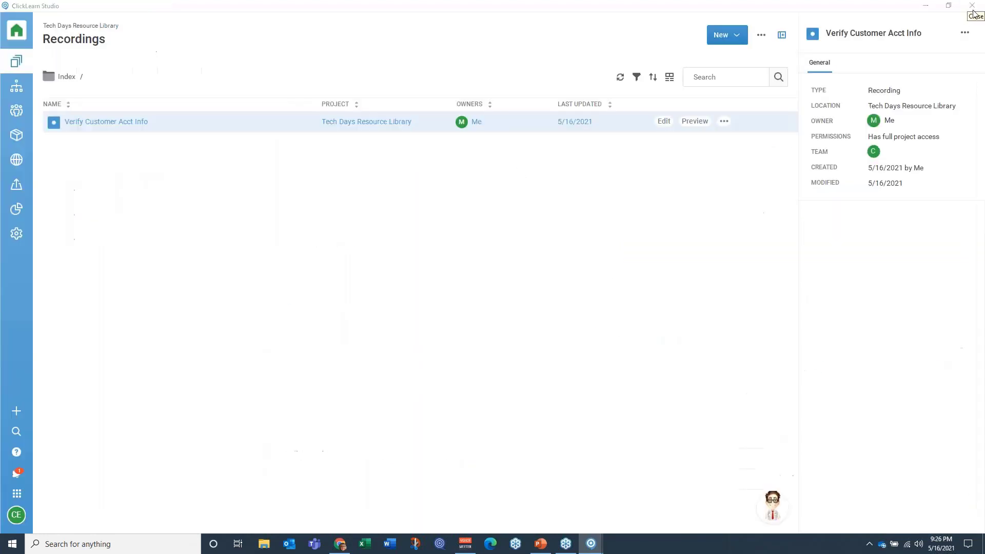
Step: Open the project's structure, add a section to it and title the section Customers
click(17, 91)
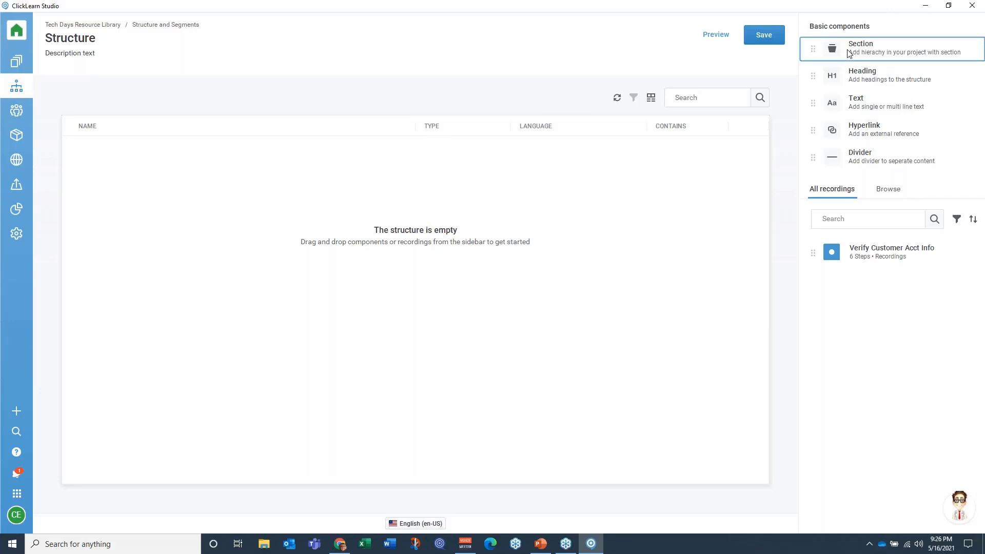
drag(849, 54, 507, 183)
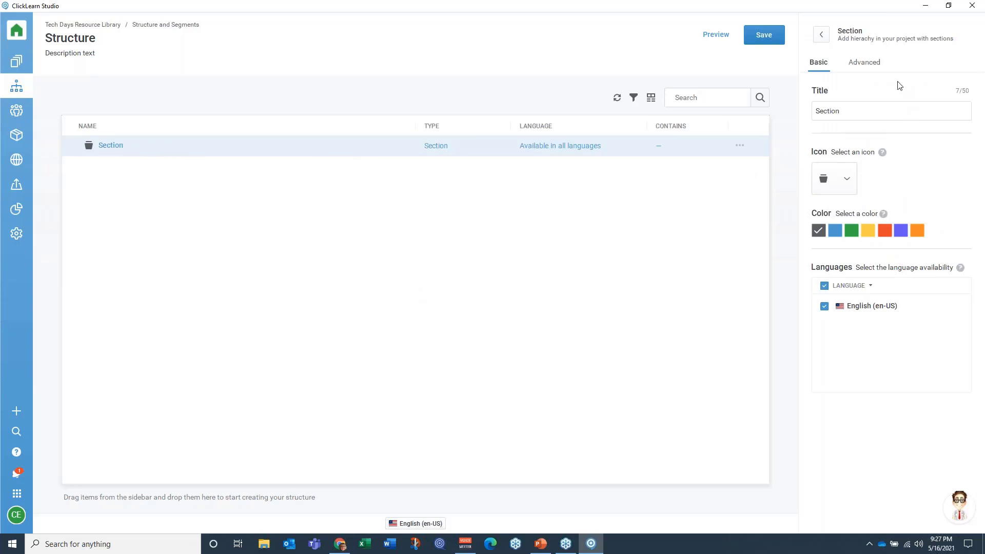
double_click(816, 111)
text(Customers)
Step: Give the Customers section the round blue icon from the gallery's Connector group
click(847, 181)
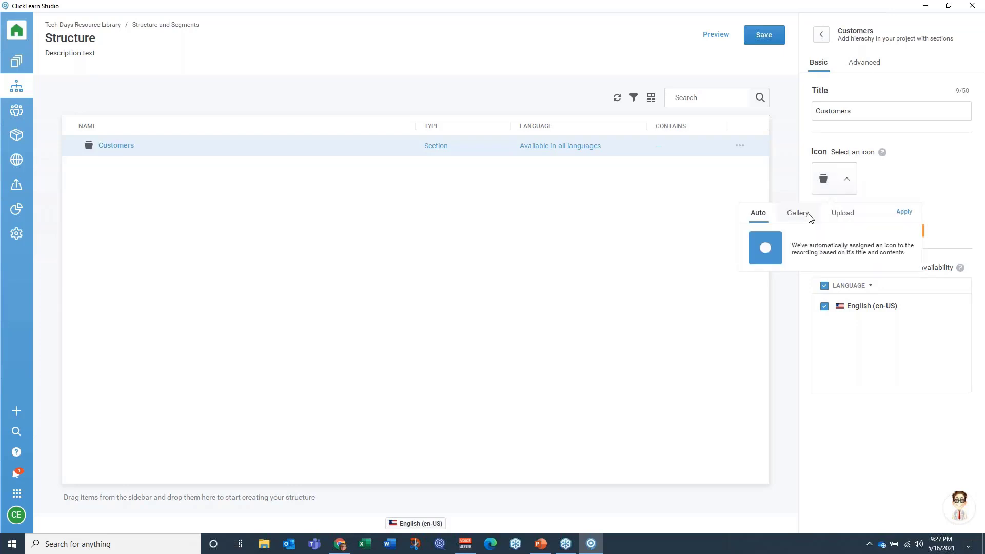
click(798, 212)
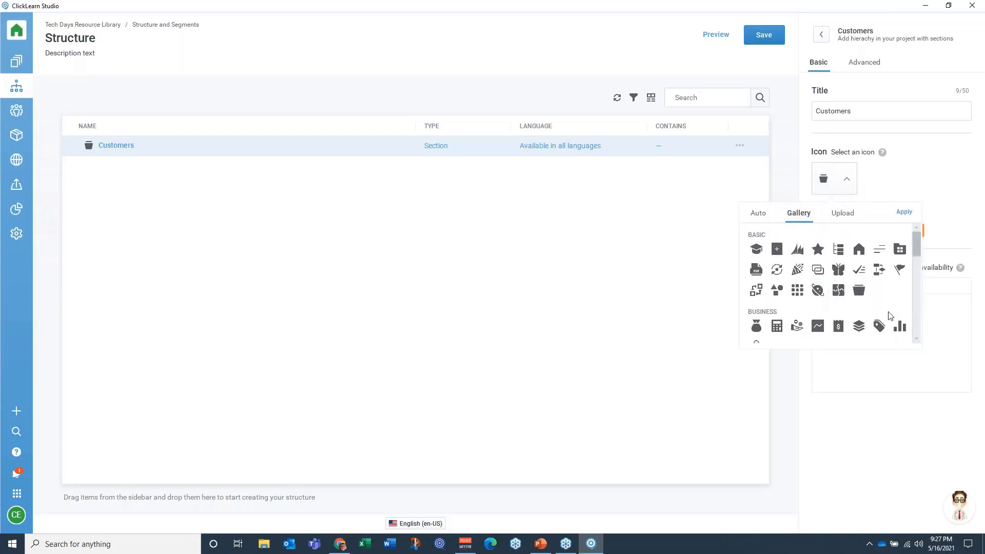
scroll(918, 345, down, 1)
scroll(918, 345, down, 2)
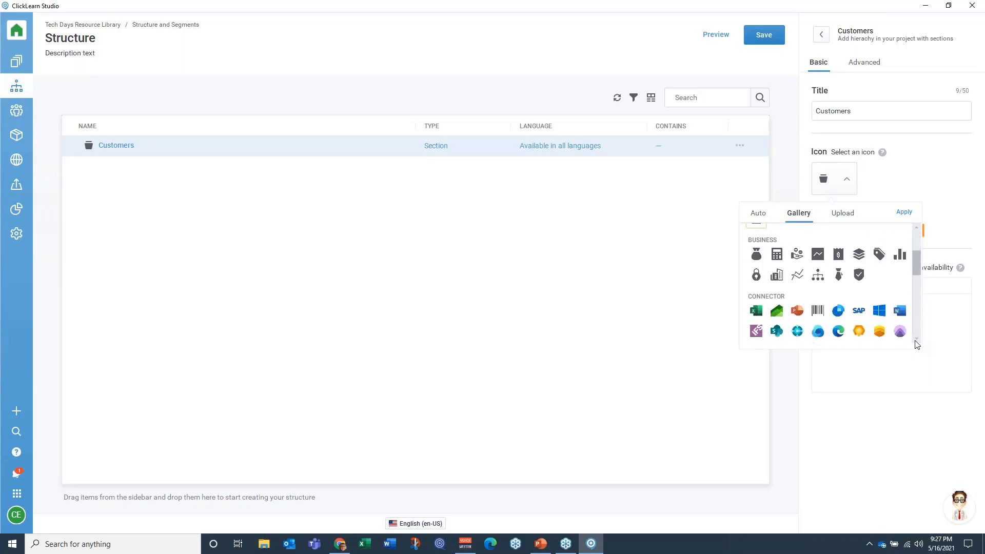
click(838, 290)
click(902, 212)
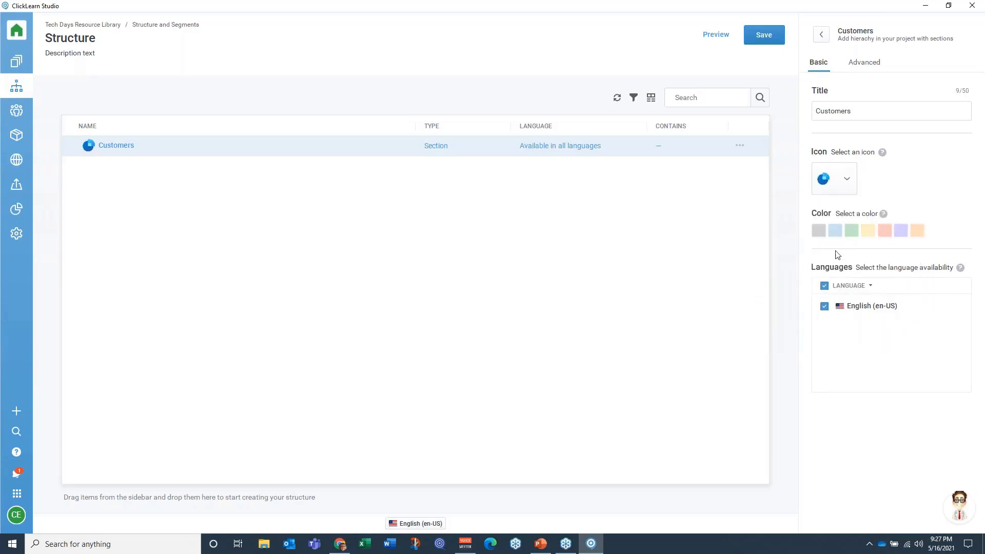
click(822, 36)
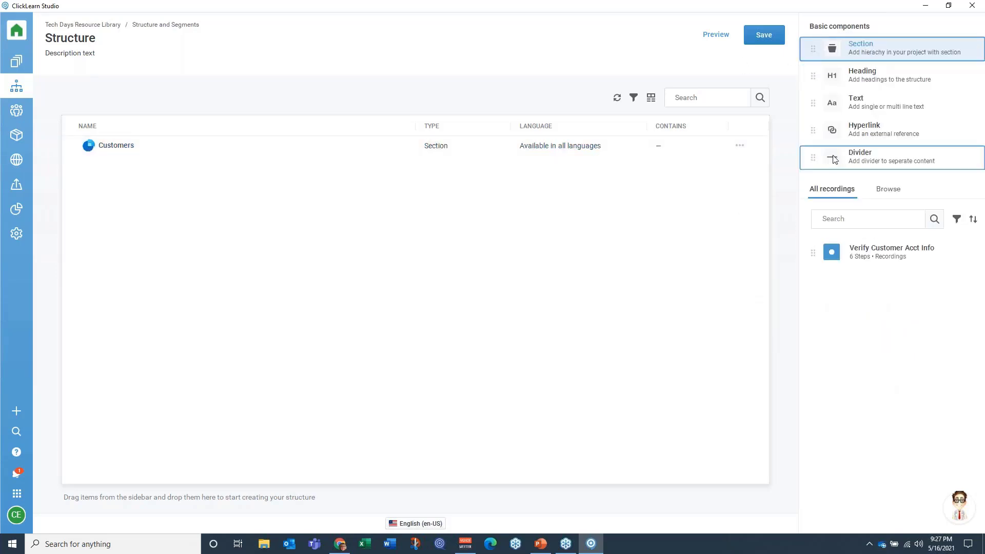
drag(834, 160, 442, 222)
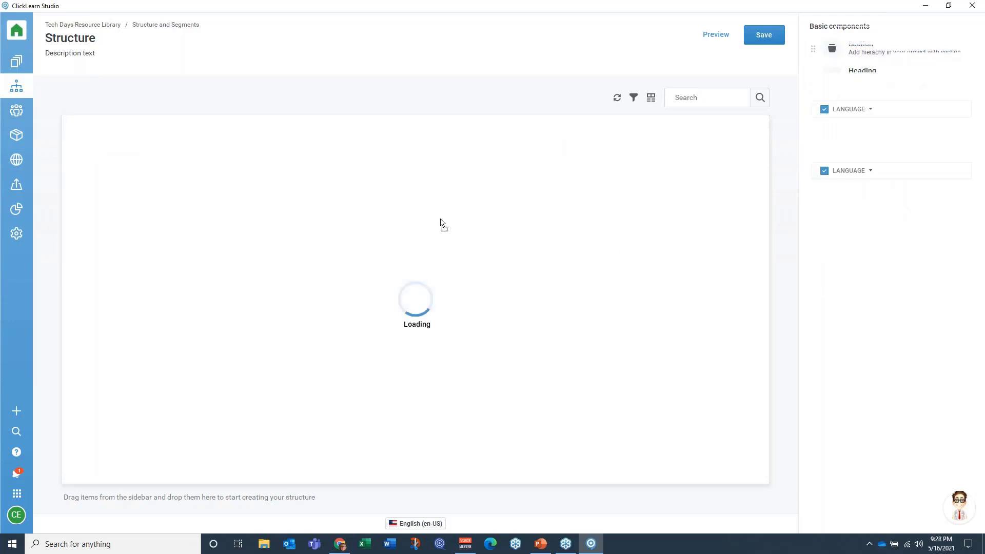
click(822, 36)
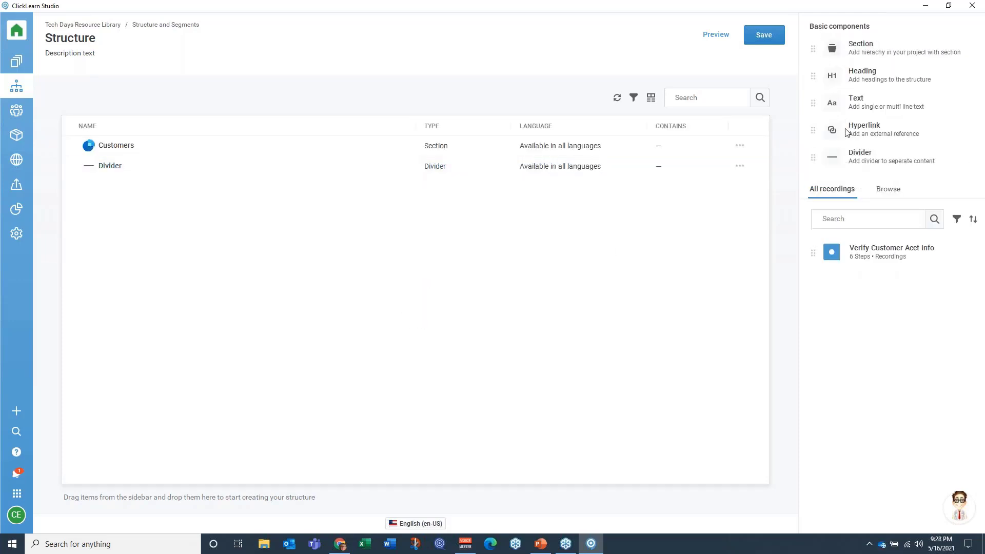
drag(847, 133, 183, 240)
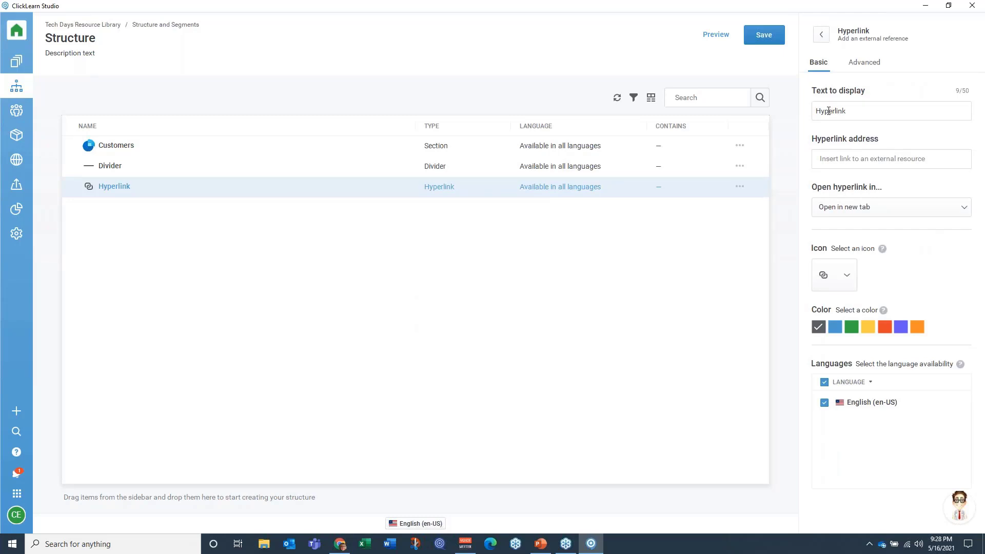
key(ctrl+a)
text(Country Codes)
click(824, 157)
text(http://countrycode.org)
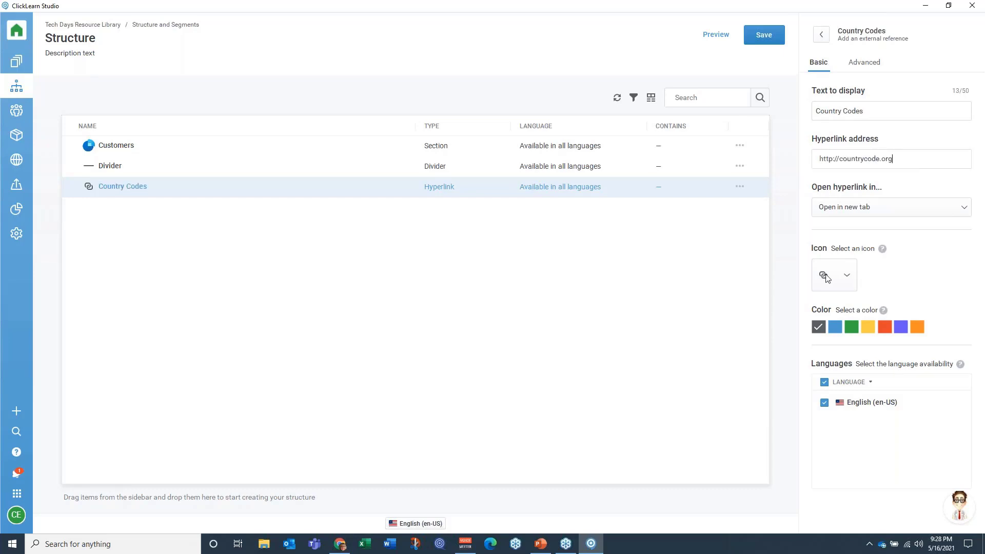
click(821, 35)
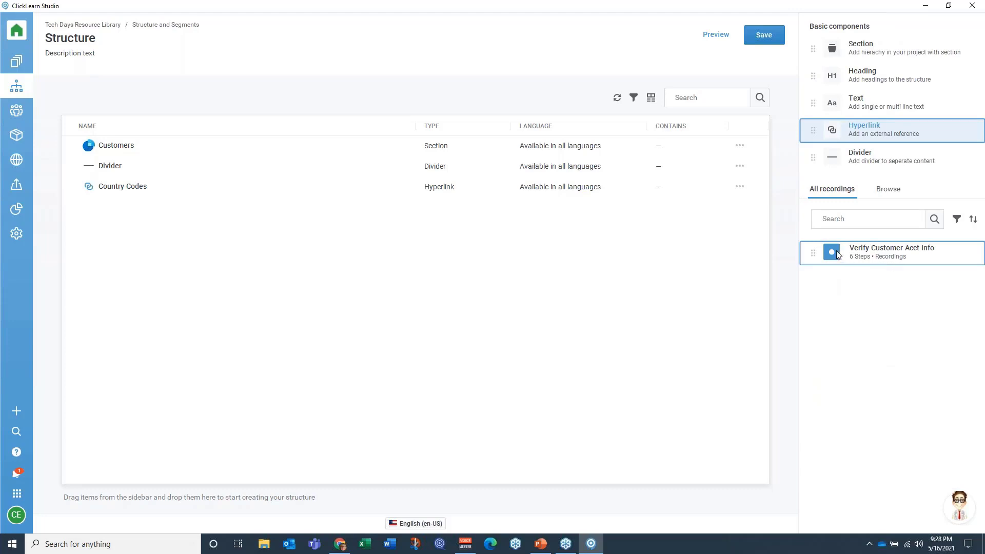
Step: Nest the Verify Customer Acct Info recording inside the Customers section and give it the star icon
drag(833, 251, 164, 148)
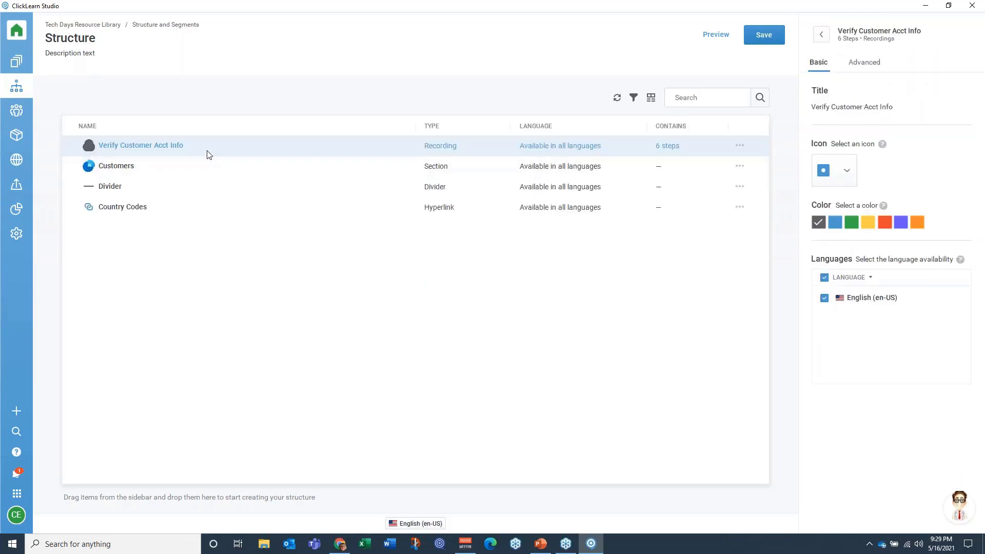
drag(221, 147, 262, 178)
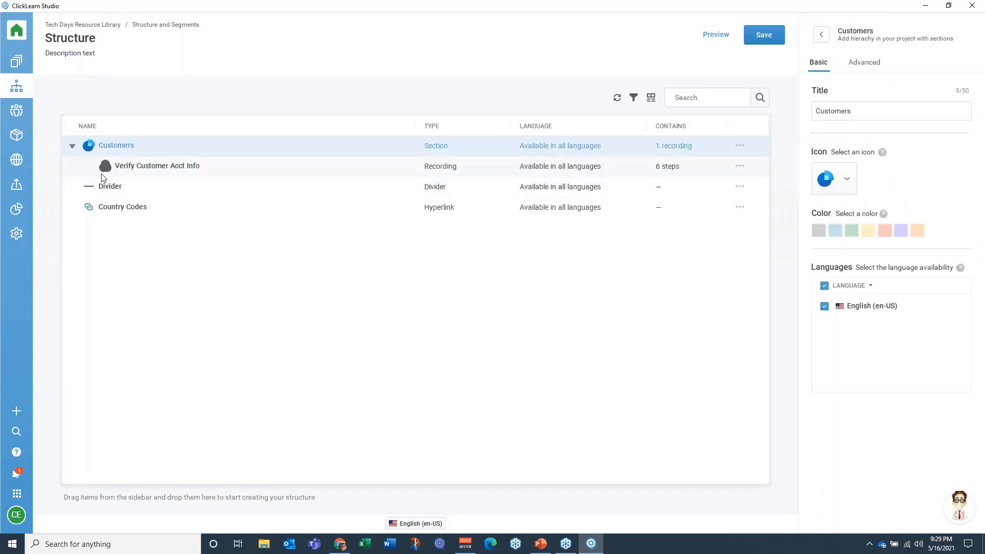
click(197, 175)
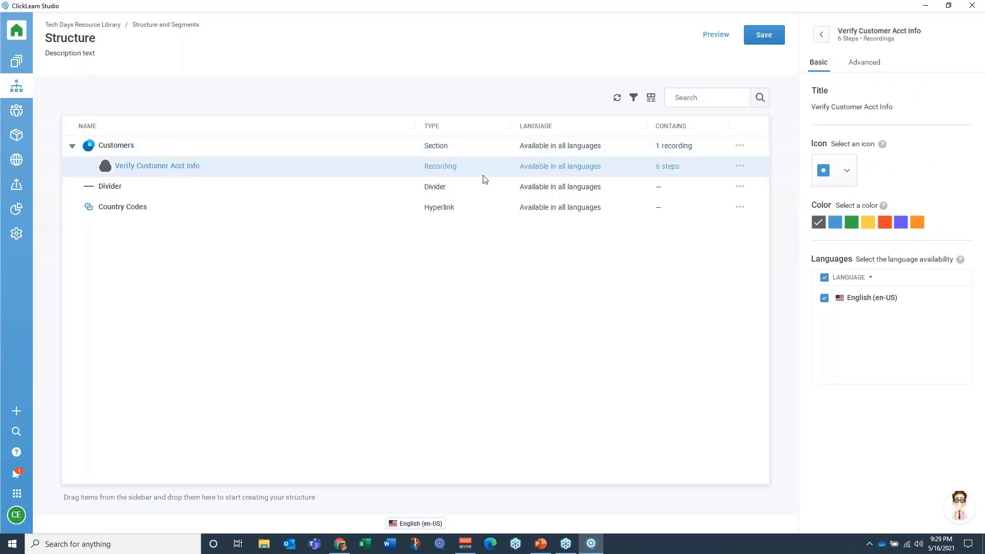
click(847, 175)
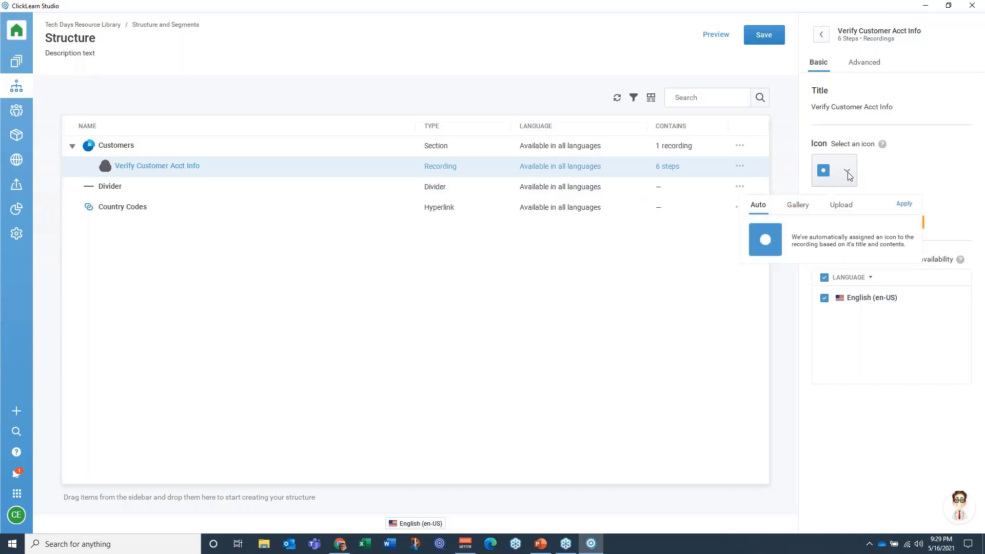
click(795, 205)
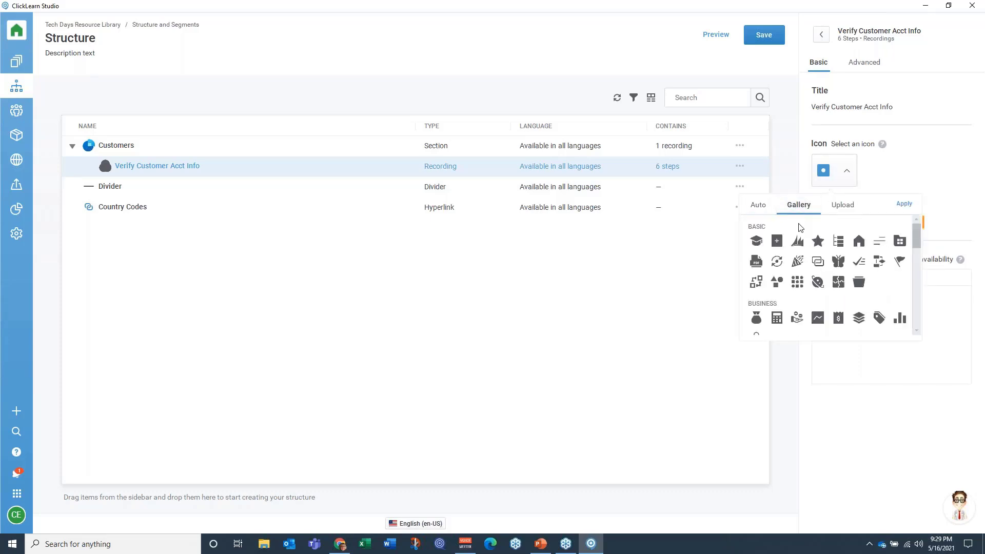
click(910, 208)
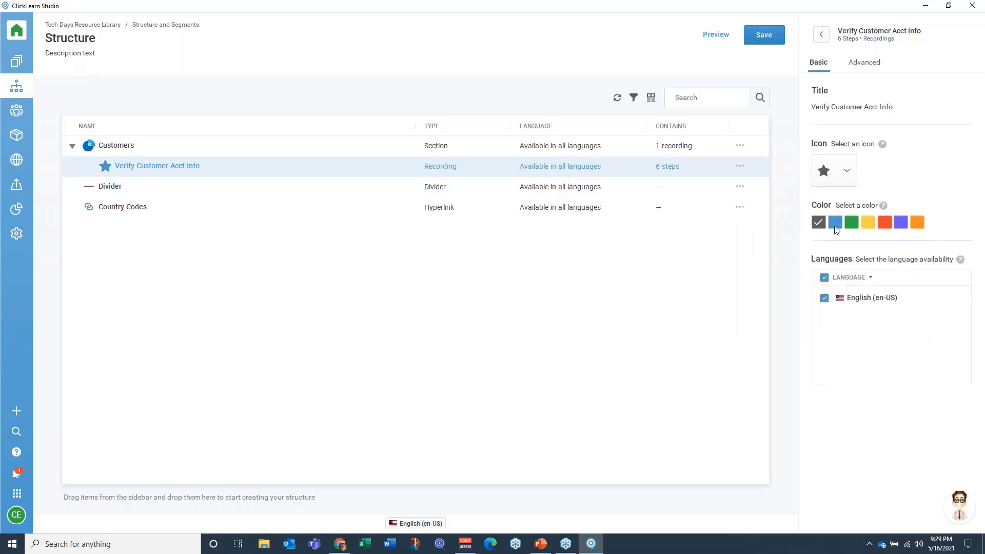
click(821, 35)
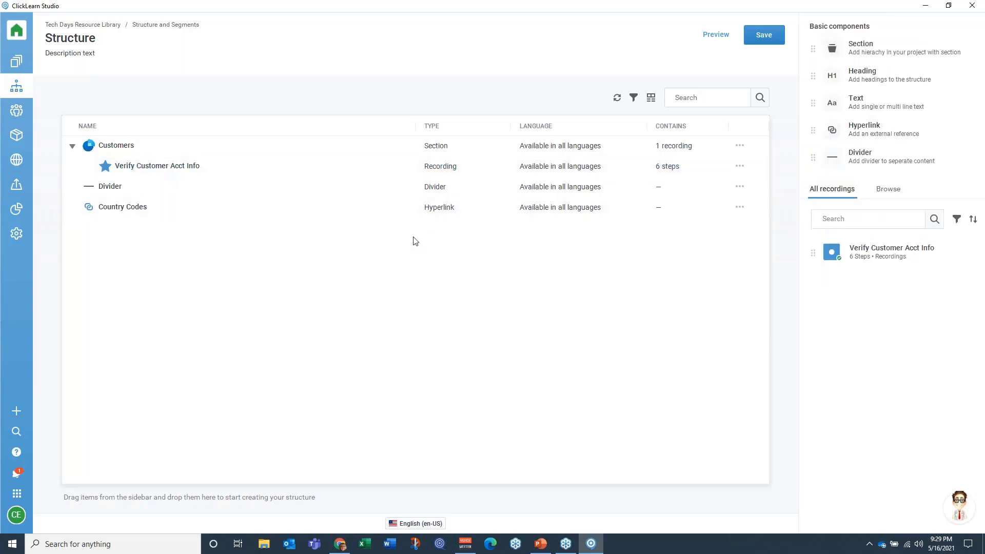
Step: Preview the structure full screen and examine the Verify Customer Acct Info page inside the Customers section
click(715, 36)
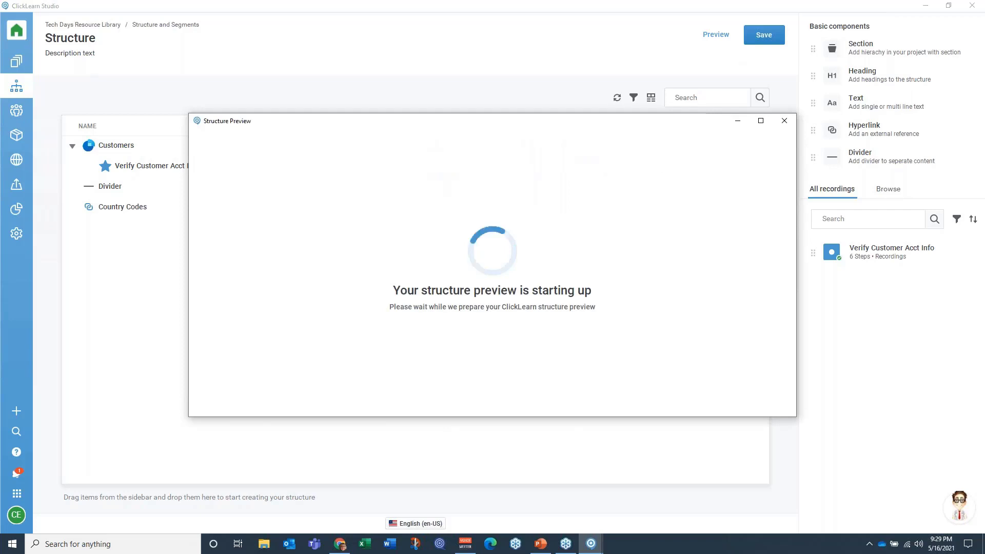
click(760, 121)
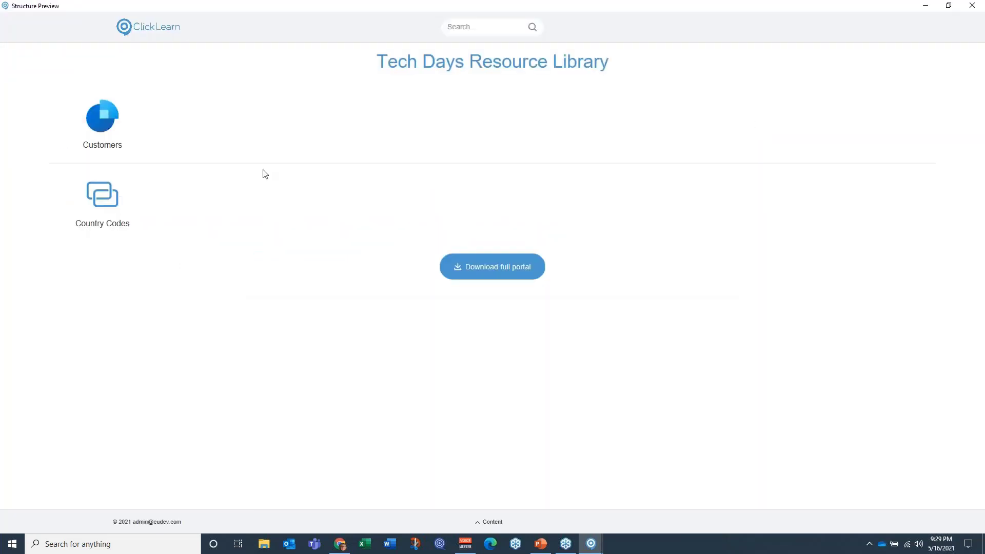
click(104, 128)
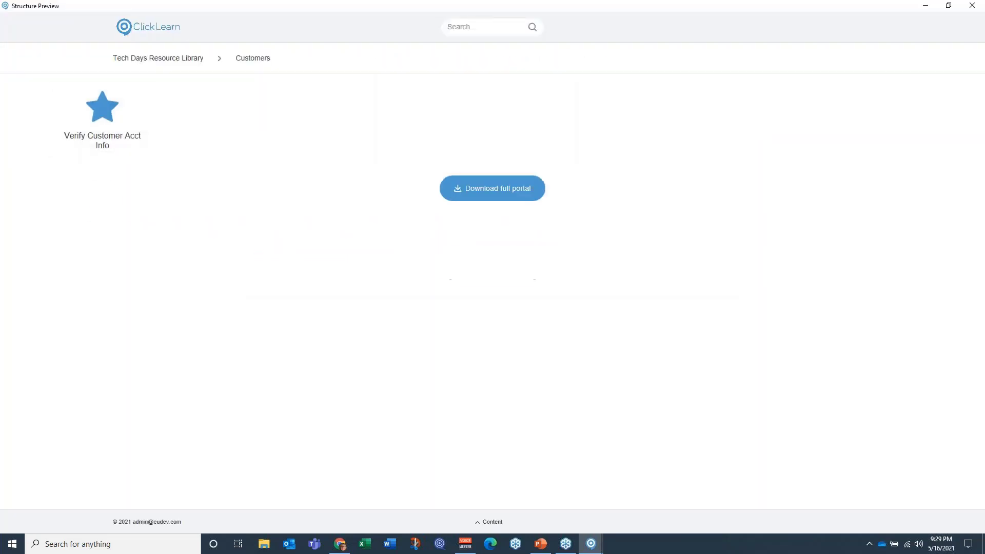
click(105, 123)
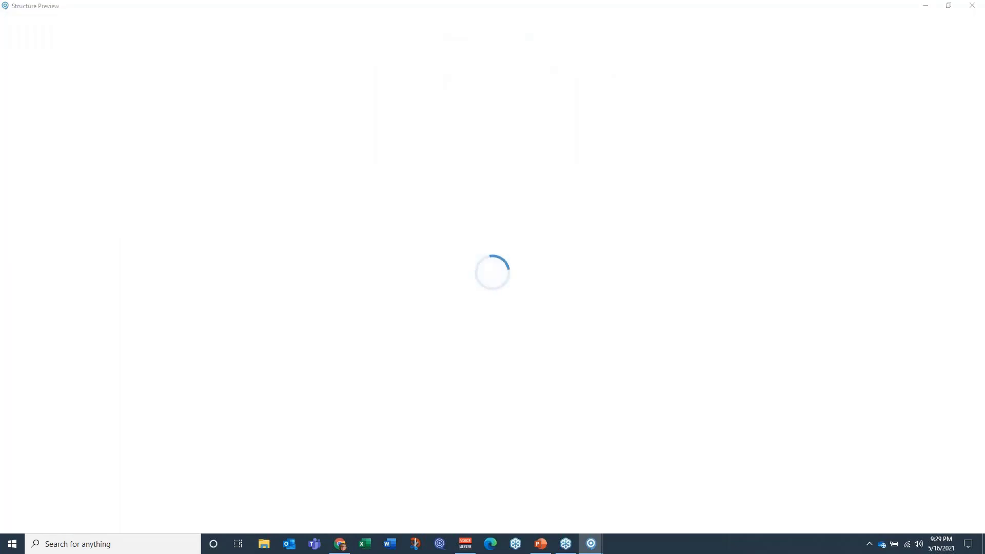
click(864, 89)
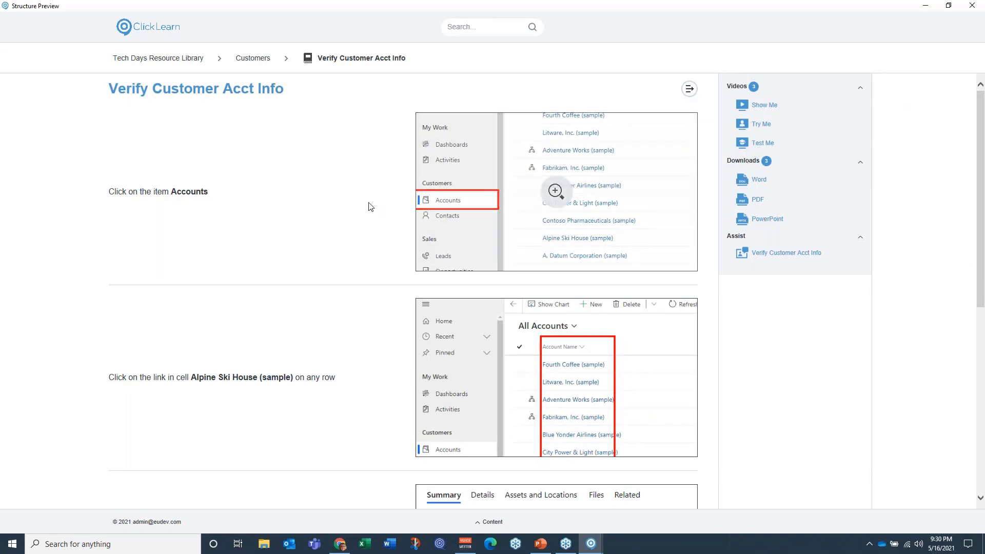
scroll(306, 237, down, 3)
scroll(310, 246, down, 5)
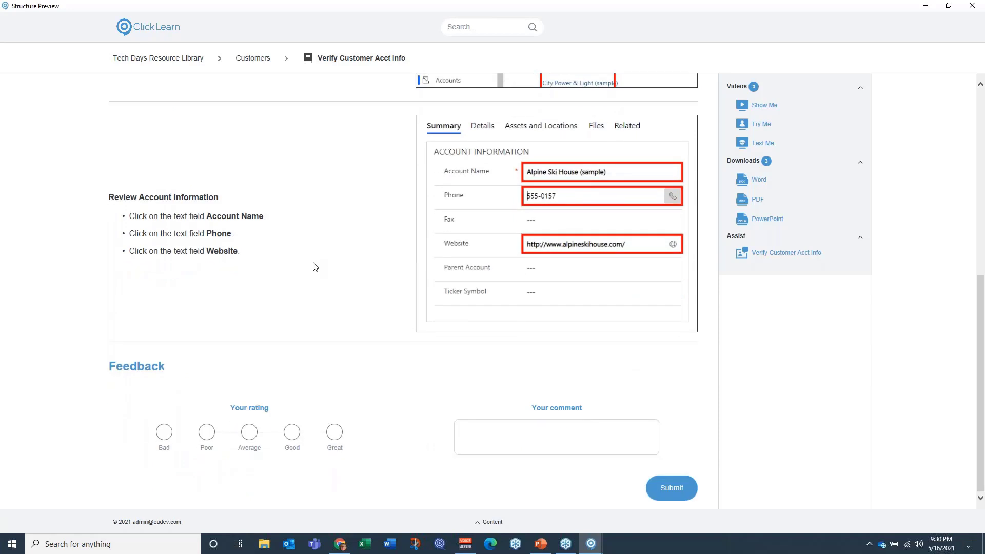
scroll(559, 256, up, 8)
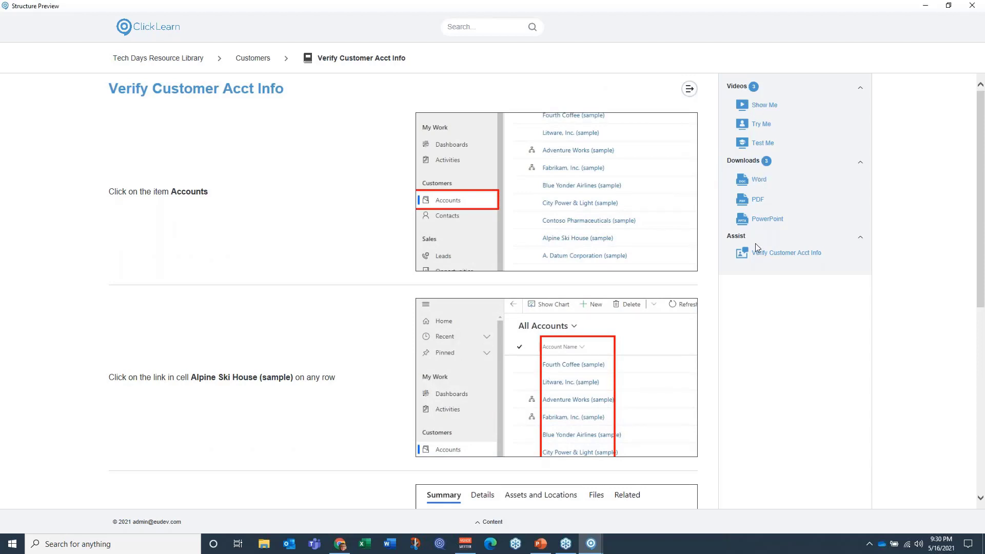
Step: Test the Country Codes link from the preview's home page, and close the linked website and the preview
click(243, 60)
click(174, 60)
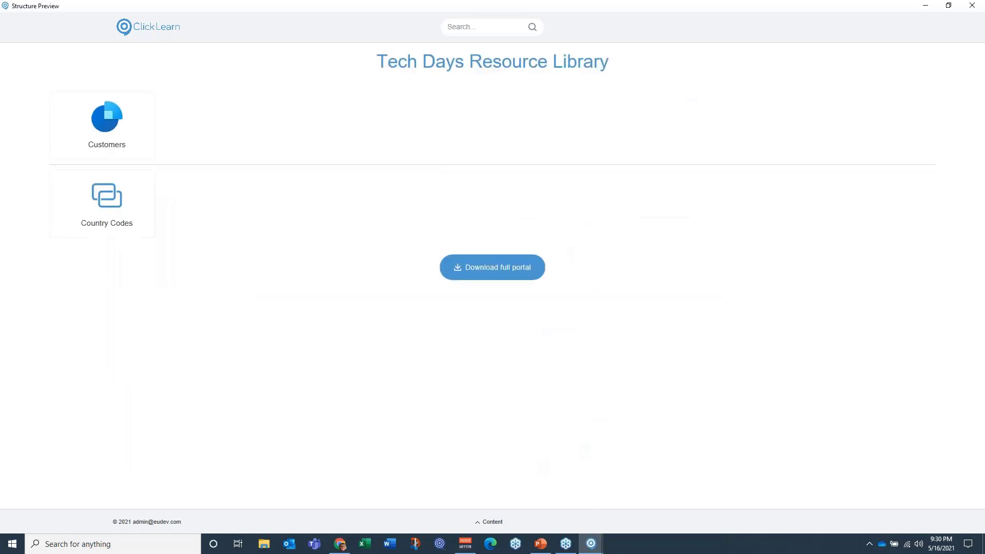
click(99, 213)
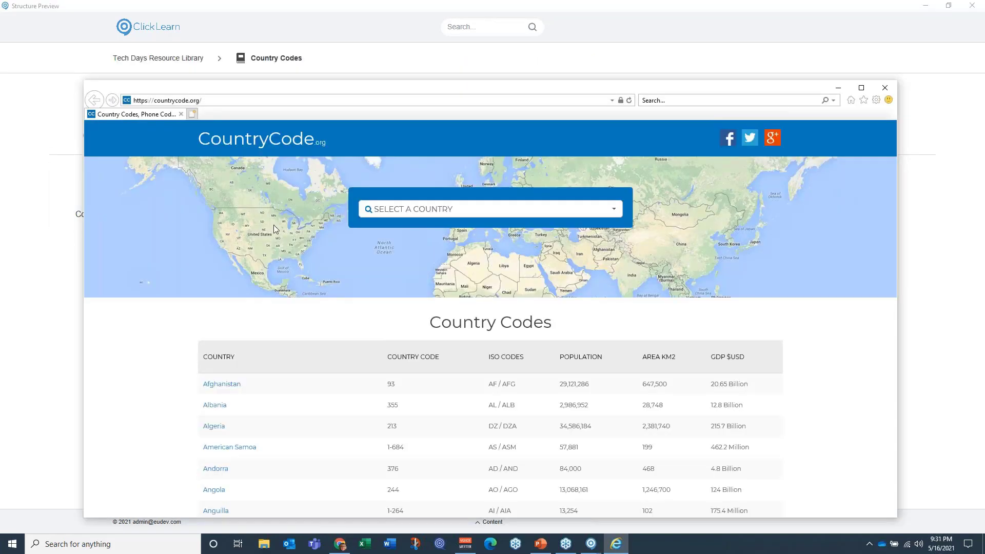
click(885, 87)
click(971, 5)
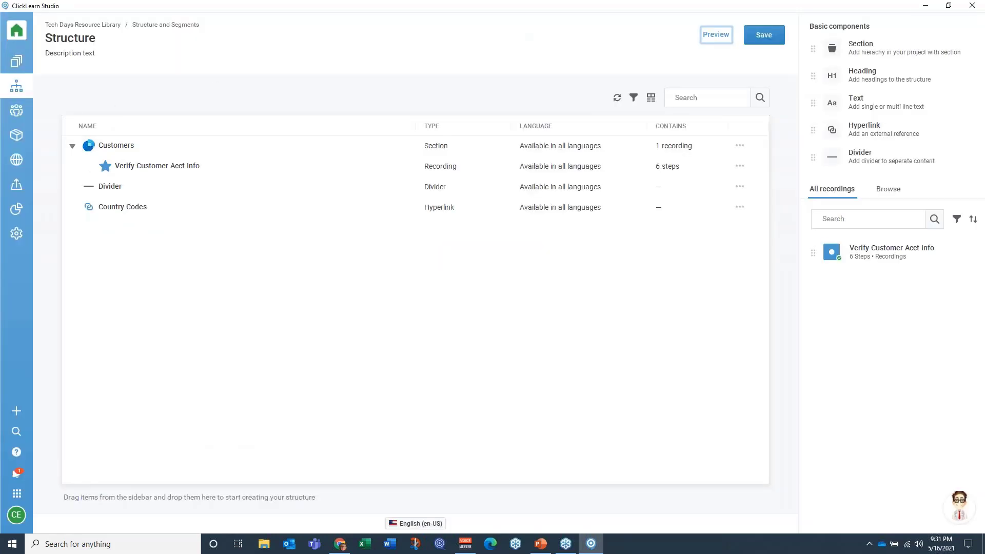
Step: Start the project's publishing guide and choose ContentCloud as the deployment
click(16, 186)
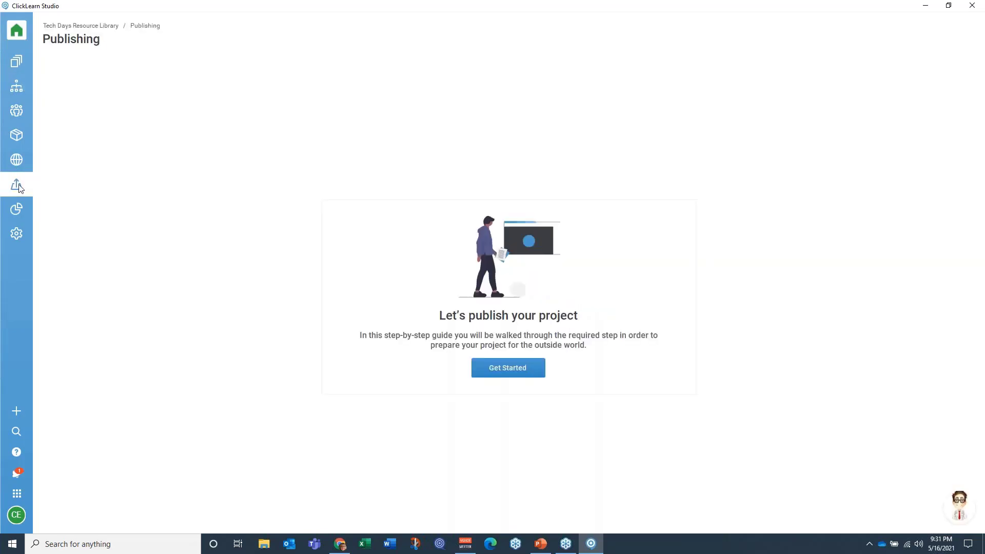
click(518, 368)
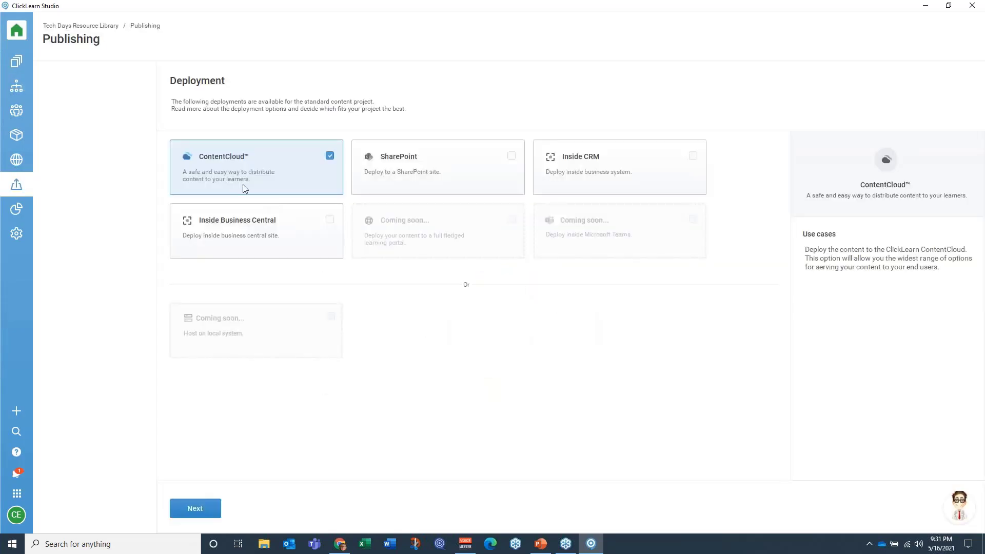
click(221, 162)
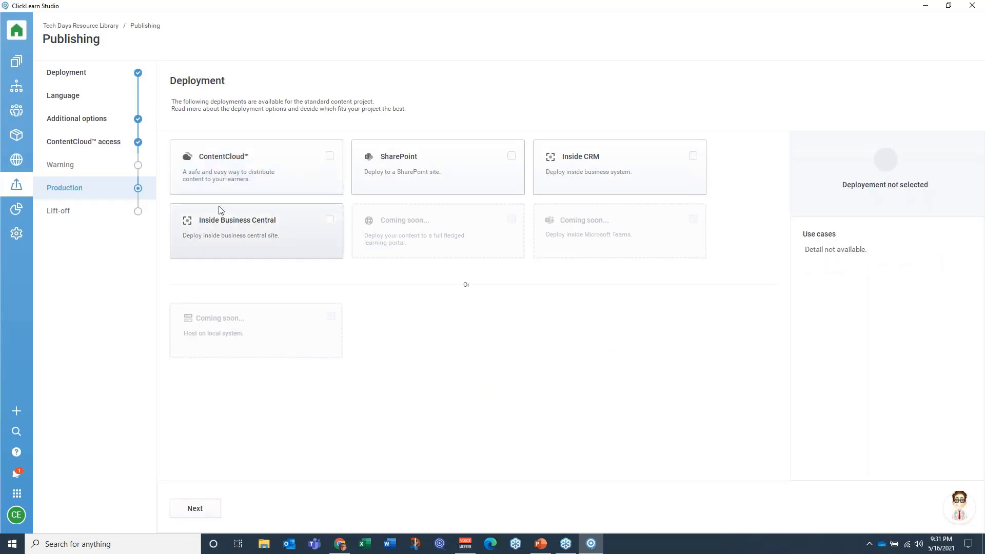
click(245, 169)
click(194, 508)
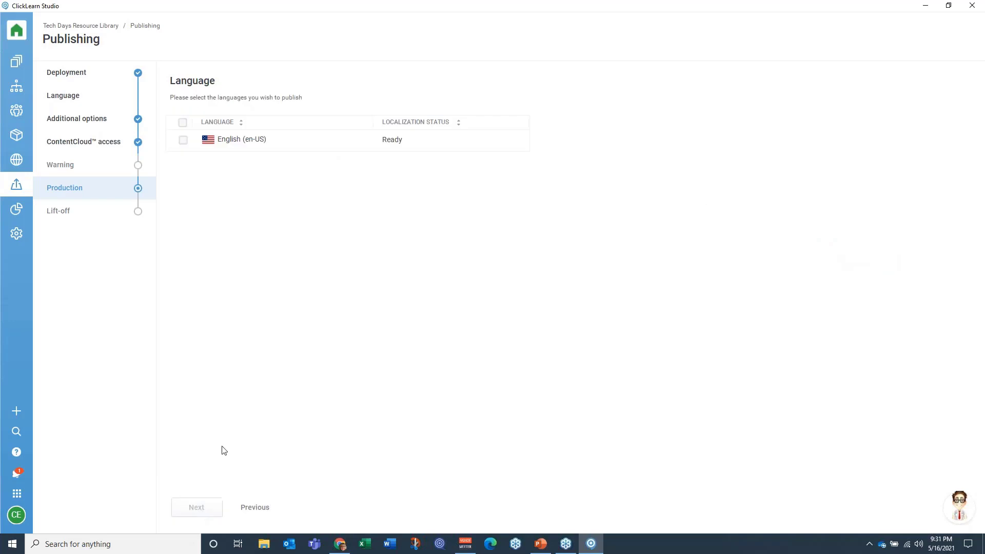
Step: Choose English (en-US) as the language to publish and continue past the additional options to ContentCloud access
click(184, 141)
click(185, 142)
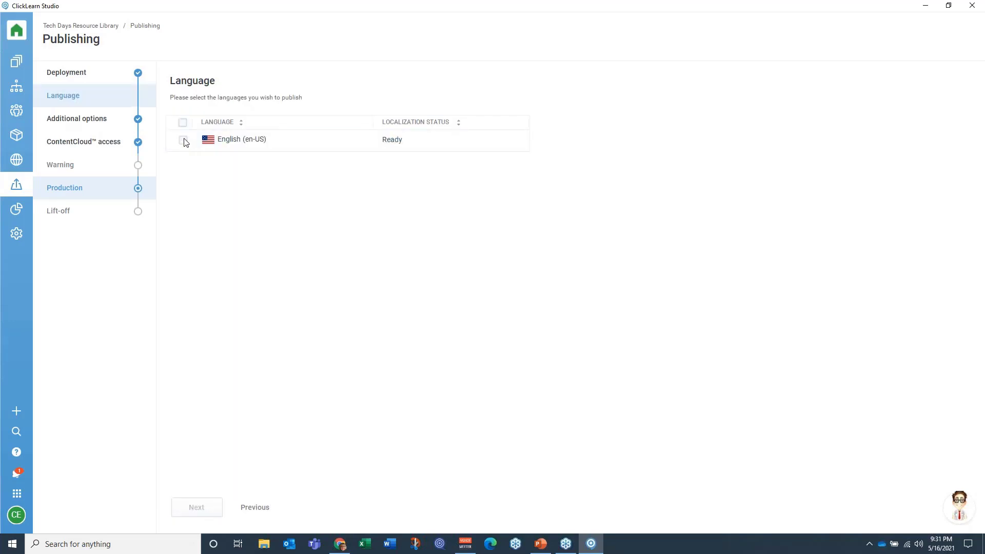
click(185, 141)
click(197, 507)
click(196, 508)
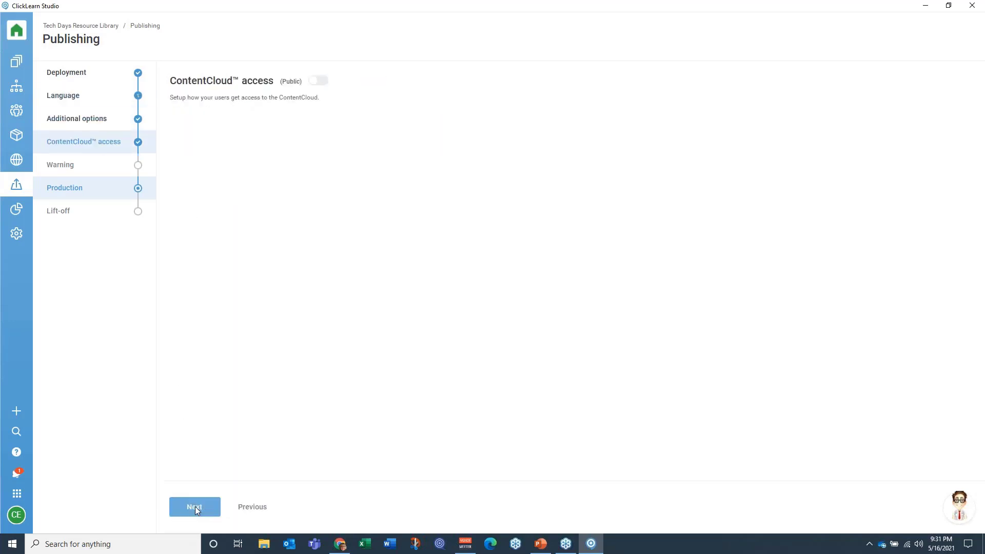
Step: Keep ContentCloud access public, accept the risk warnings, and publish the content from the publishing report
click(195, 506)
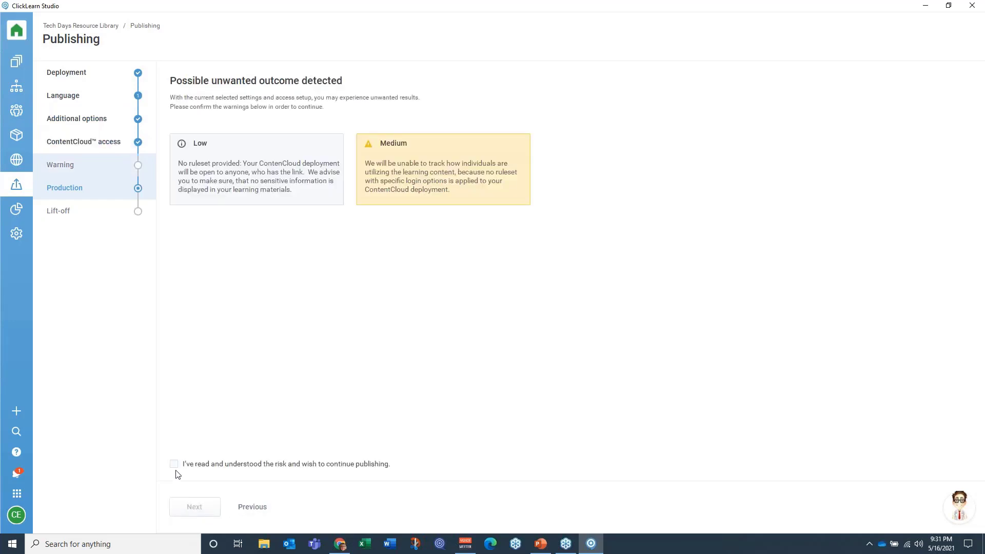
click(174, 465)
click(187, 507)
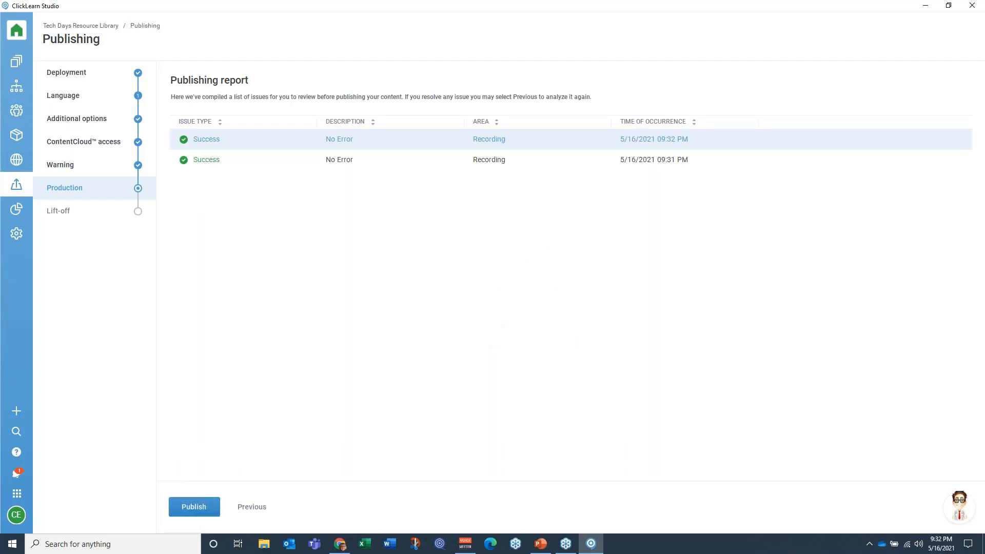
click(197, 510)
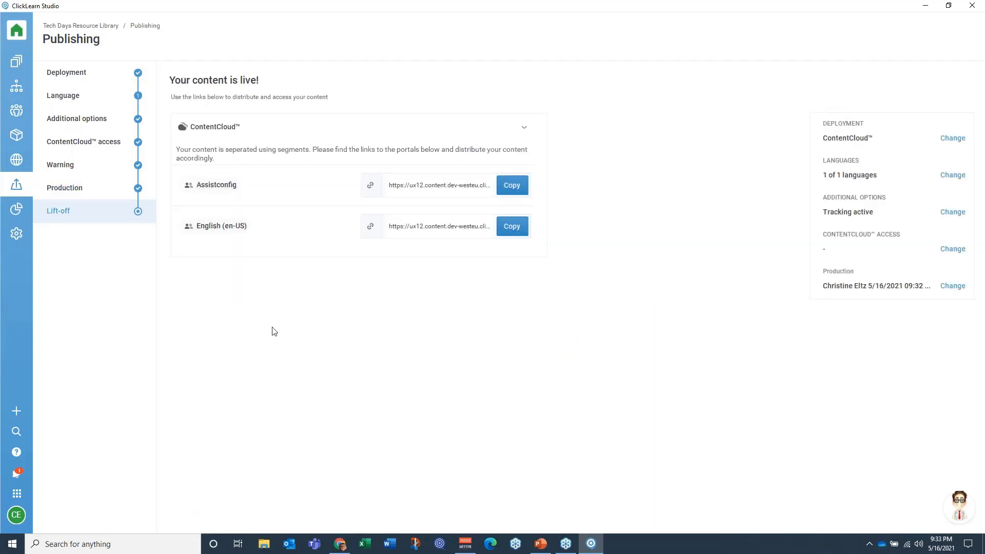
Step: Copy the English (en-US) ContentCloud portal link and open it in a new Chrome tab
click(511, 234)
click(339, 542)
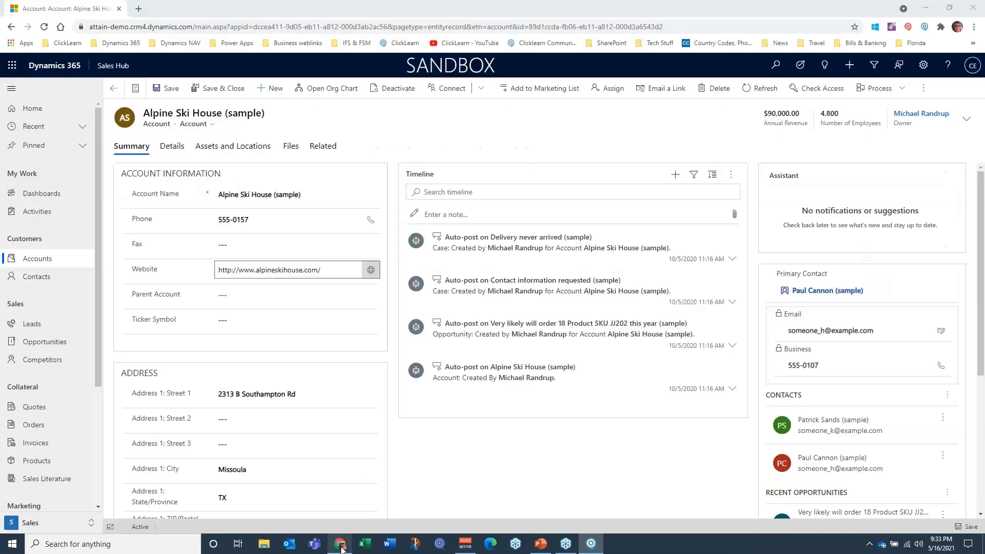
click(138, 9)
key(ctrl+v)
key(Return)
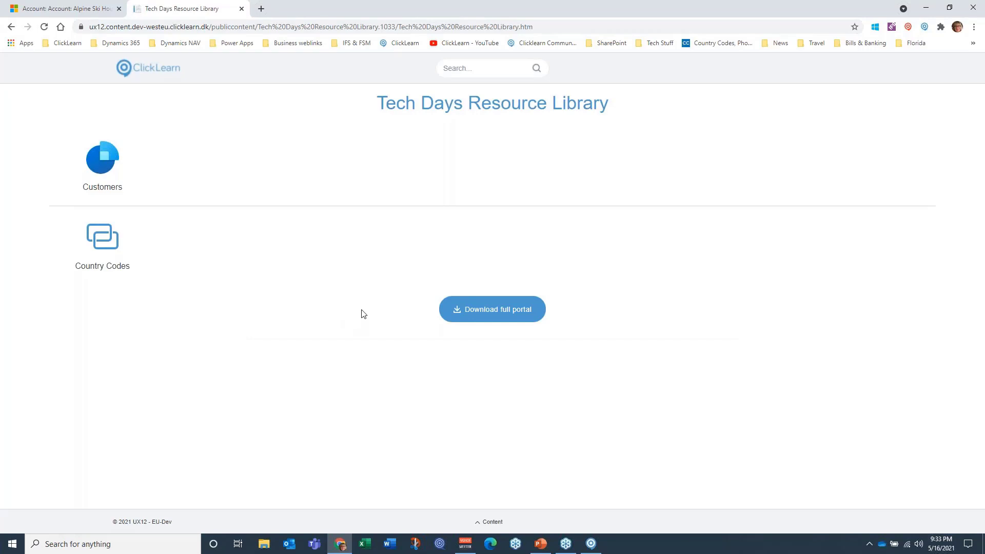
Step: Play the Show Me video for Verify Customer Acct Info in the portal's Customers section, and close the video and the portal
click(103, 164)
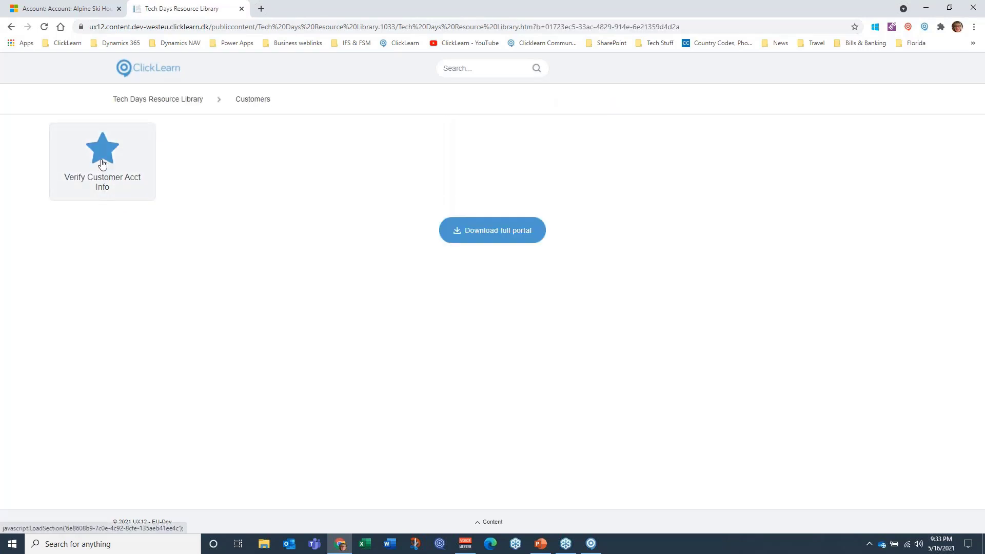
click(102, 163)
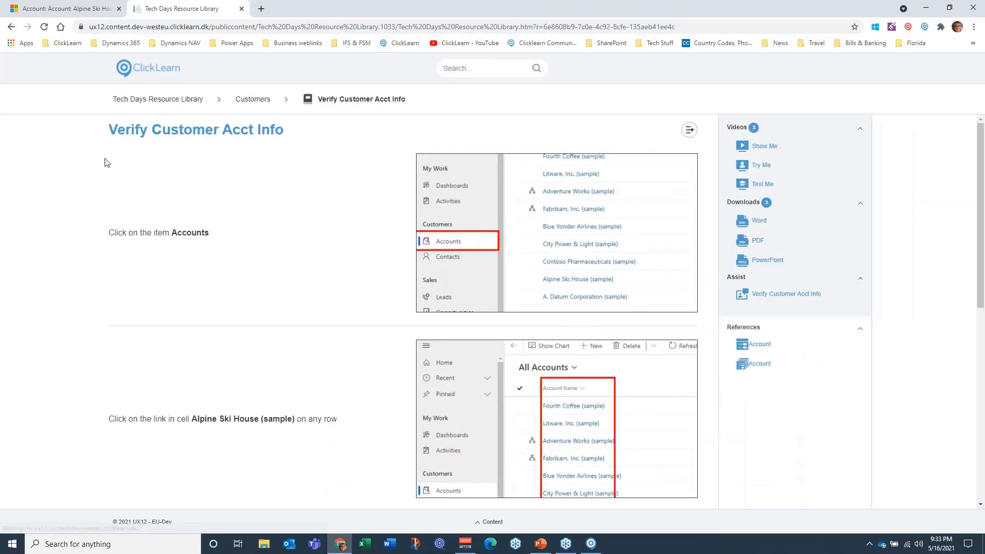
click(759, 147)
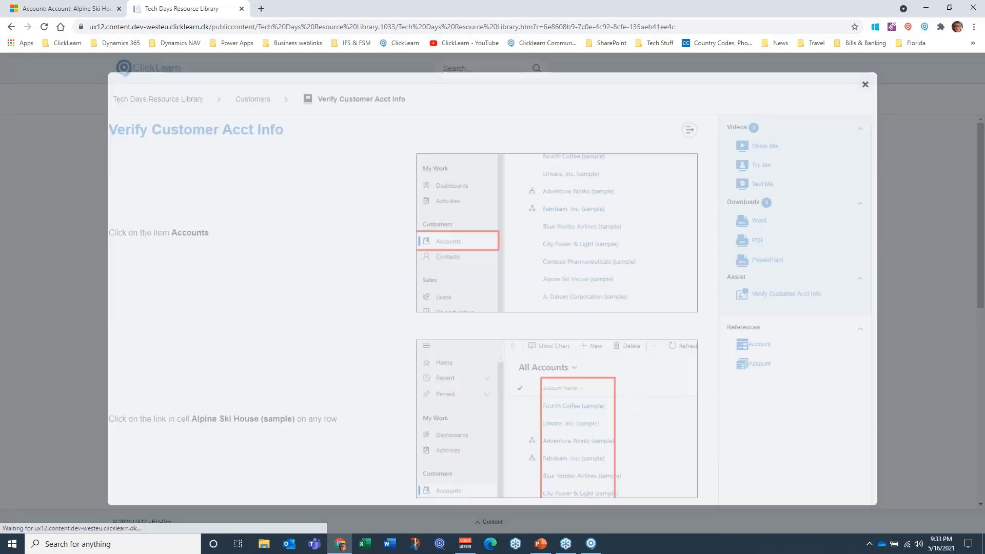
click(507, 305)
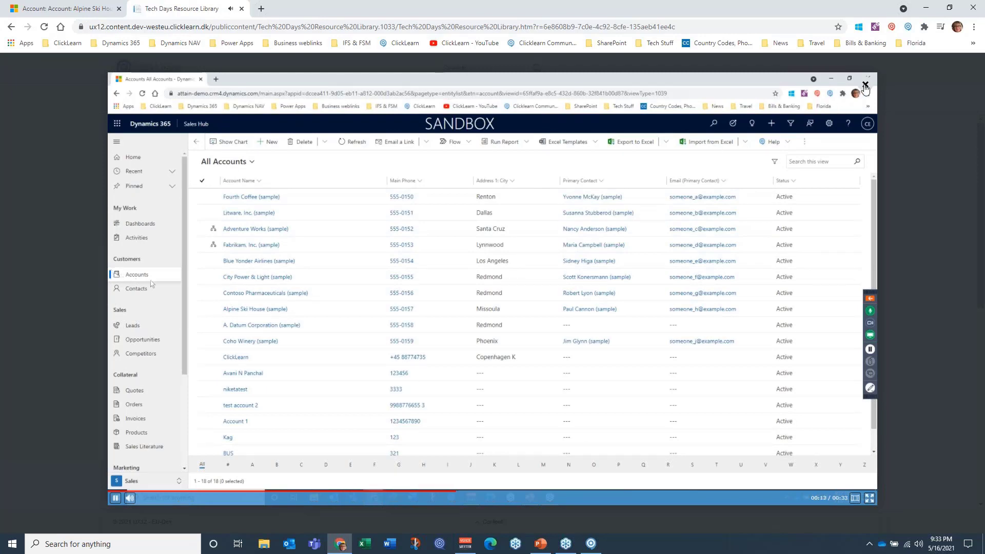
click(865, 84)
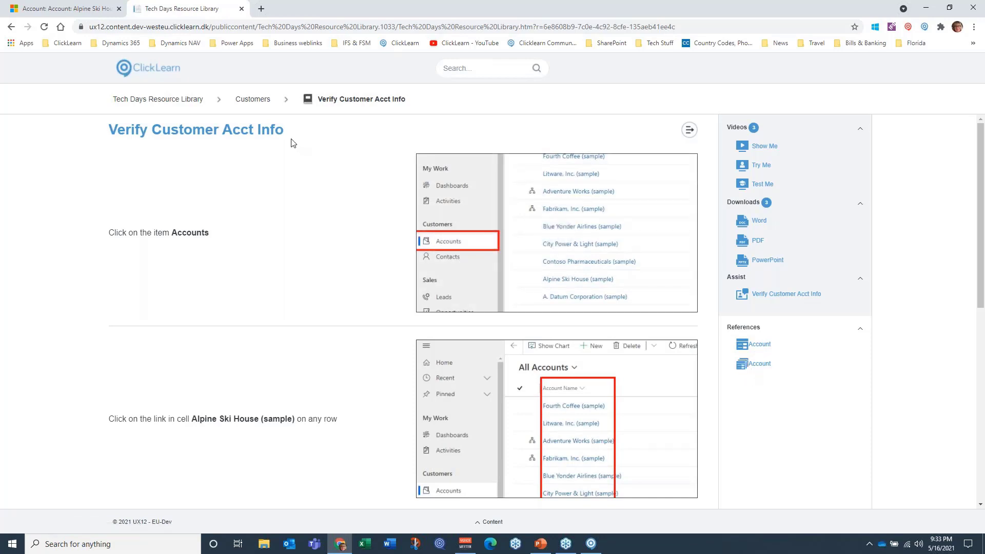
click(241, 8)
Step: Start the Create an account assistance from the Dynamics 365 accounts list and read through its introductory notes
click(852, 90)
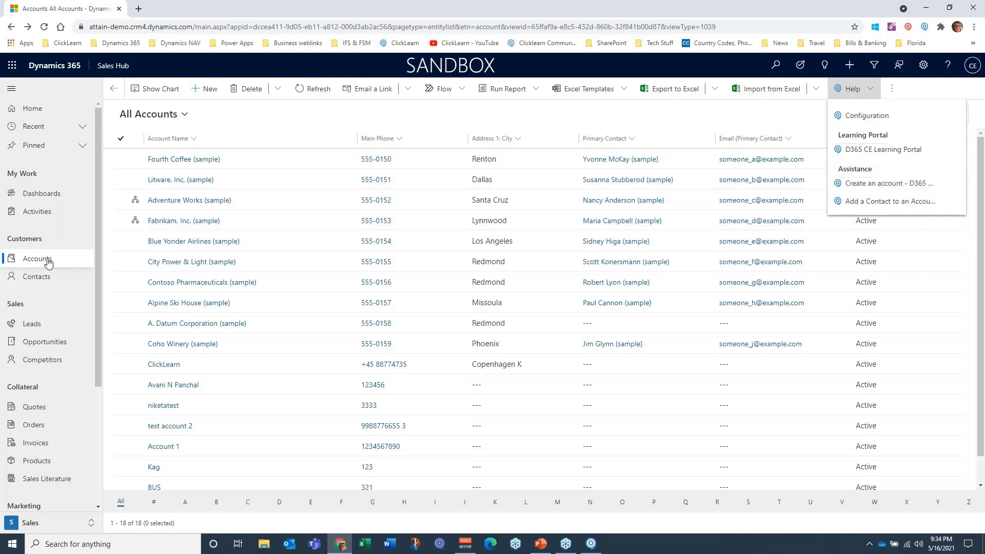
click(878, 183)
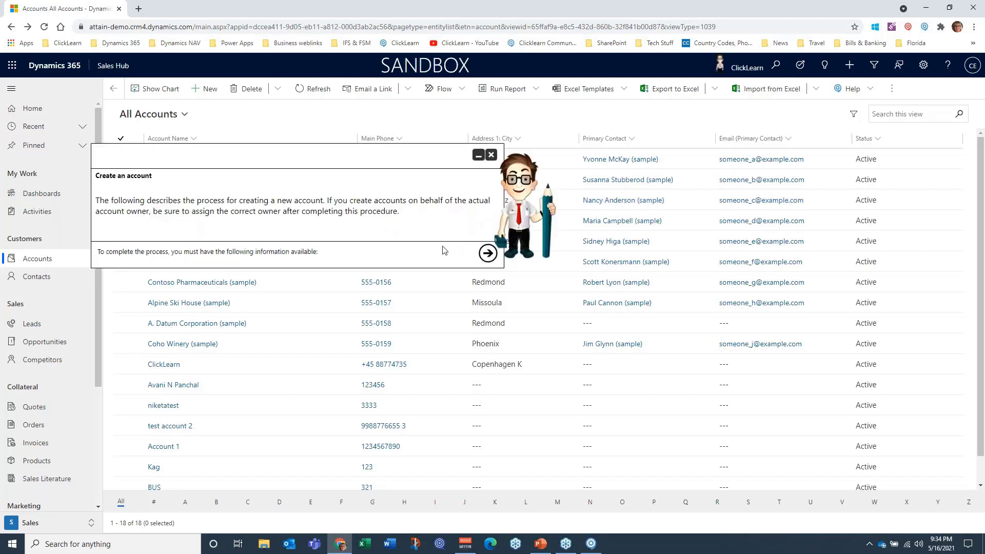
click(487, 253)
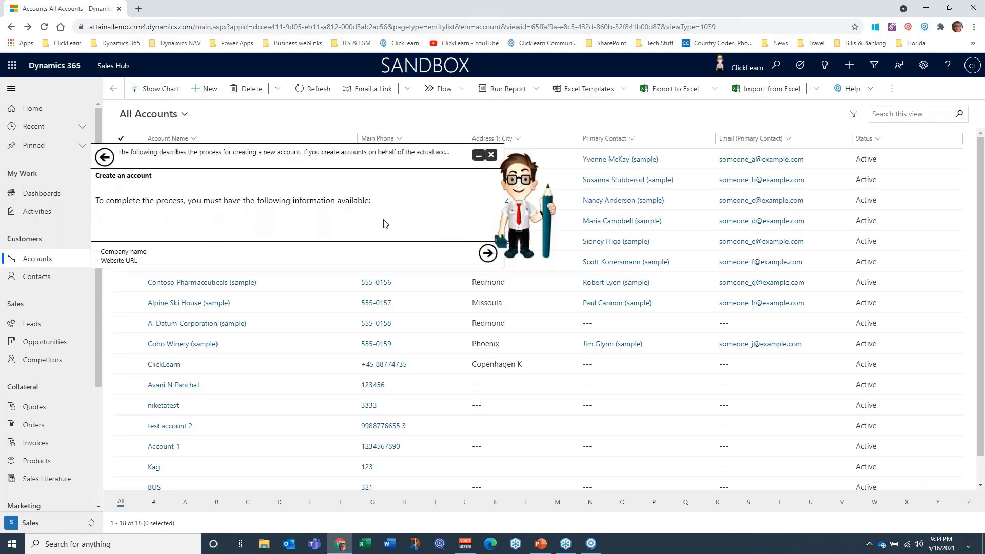
click(487, 253)
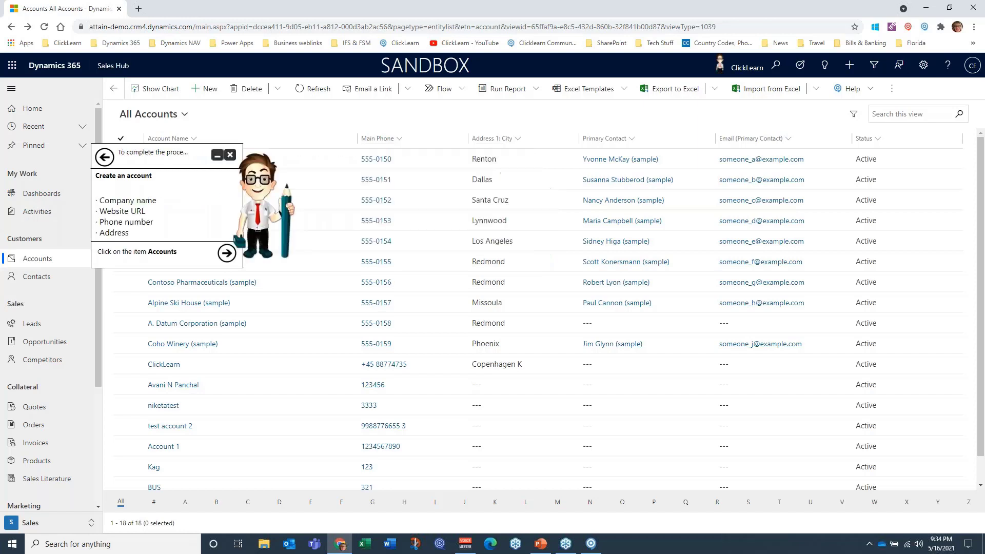
click(227, 252)
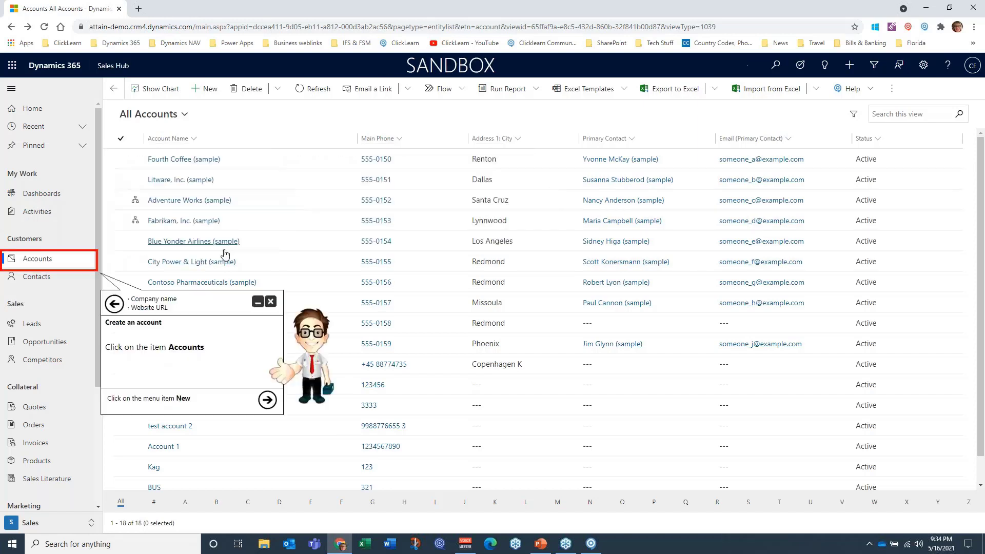
Step: Follow the assistant's guidance to open Accounts, start a new account and enter the Account Name field, and close the assistant
click(49, 264)
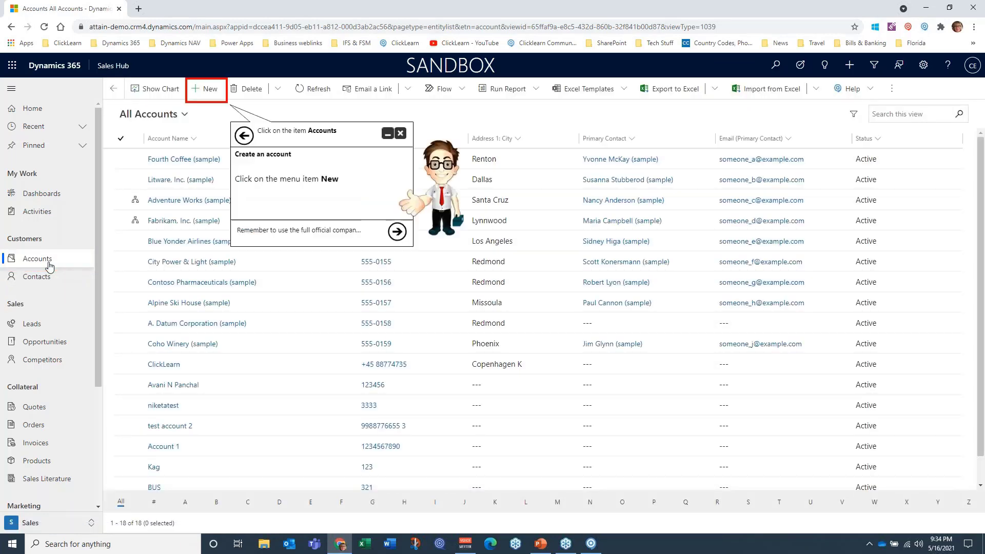
click(205, 88)
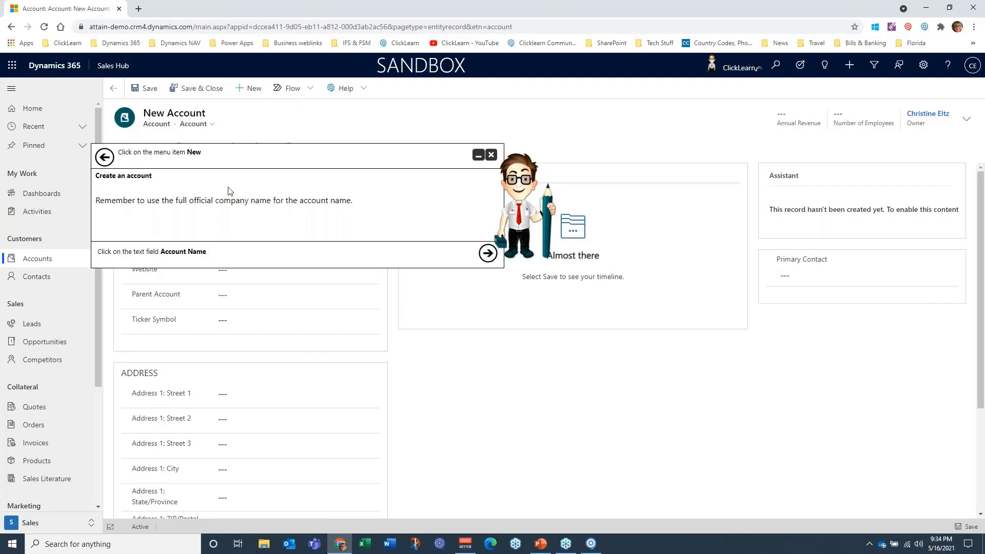
click(487, 253)
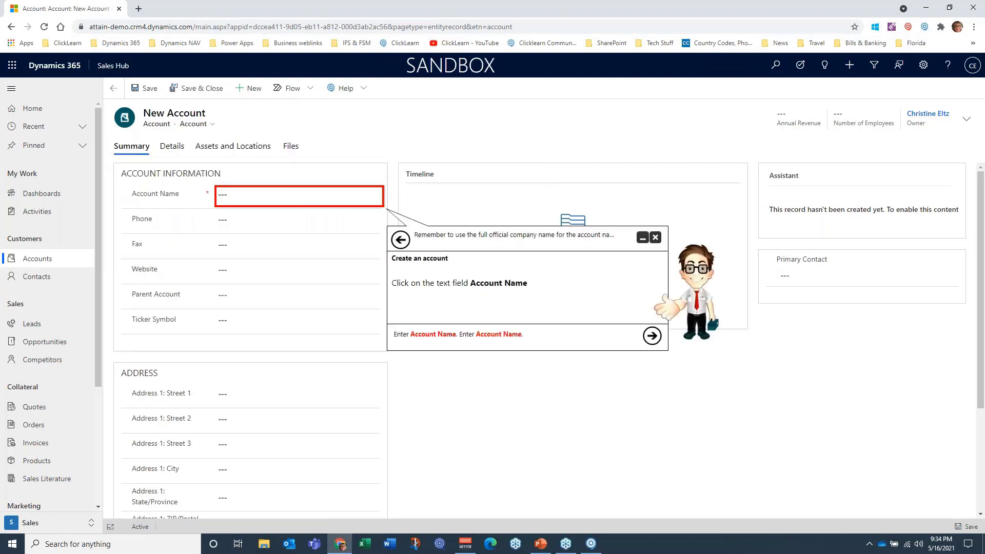
click(265, 197)
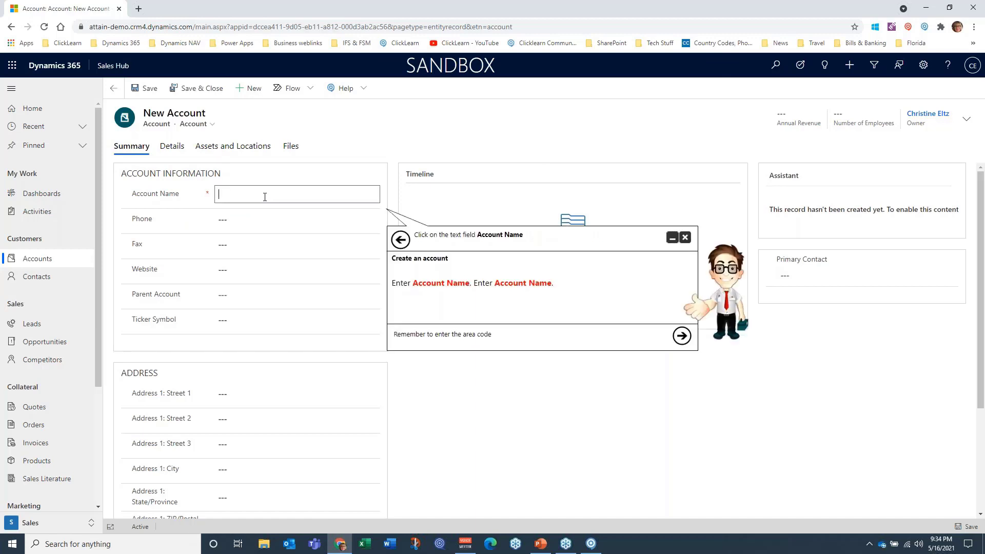
click(684, 238)
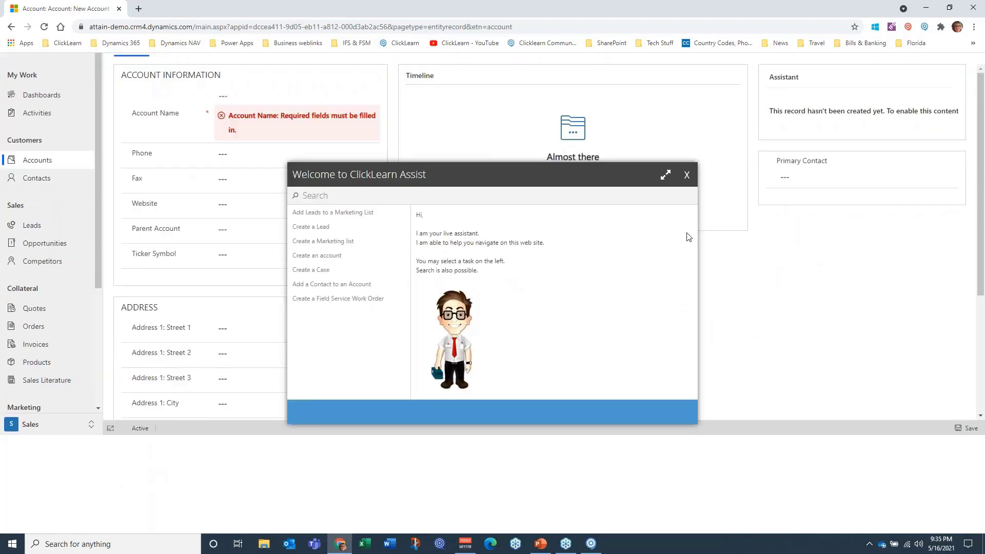
click(687, 175)
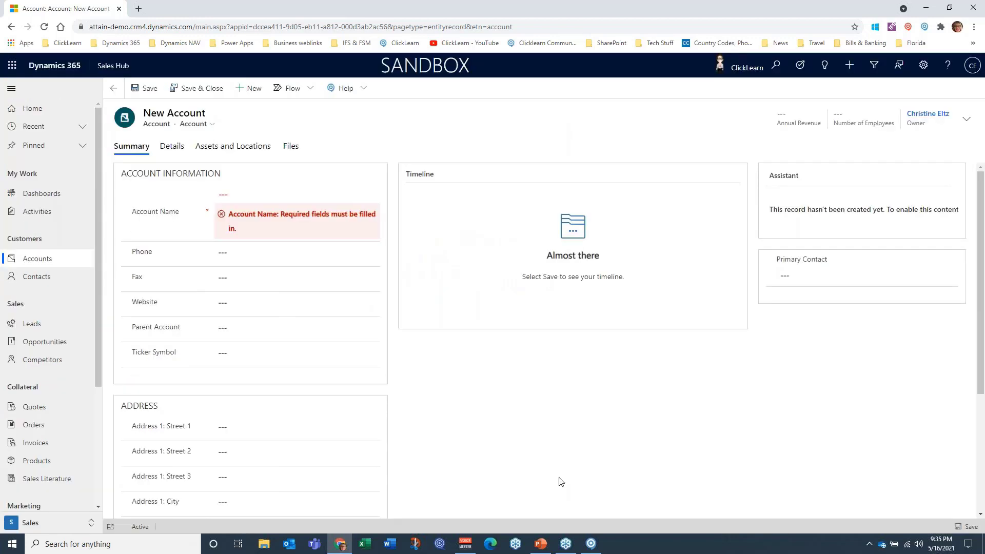
Step: Switch to ClickLearn Studio, open the project's dashboard and examine its user activity and content consumption charts
click(589, 545)
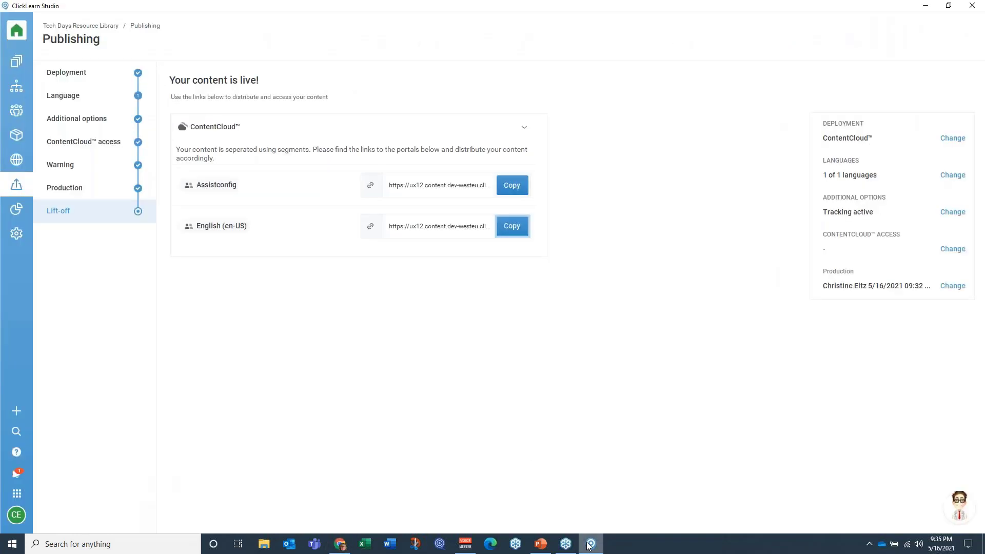
click(16, 211)
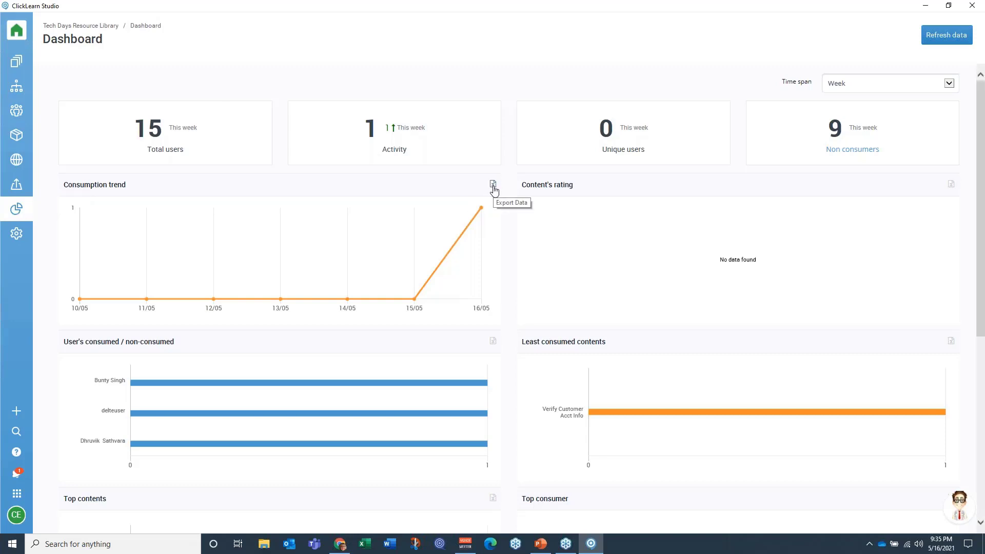
scroll(369, 353, down, 1)
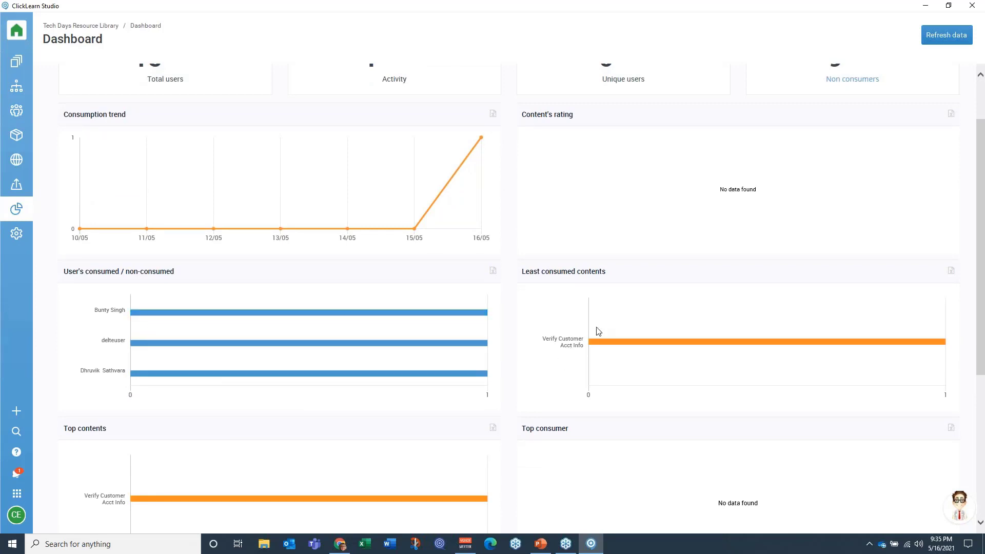
scroll(588, 372, down, 1)
scroll(587, 373, down, 1)
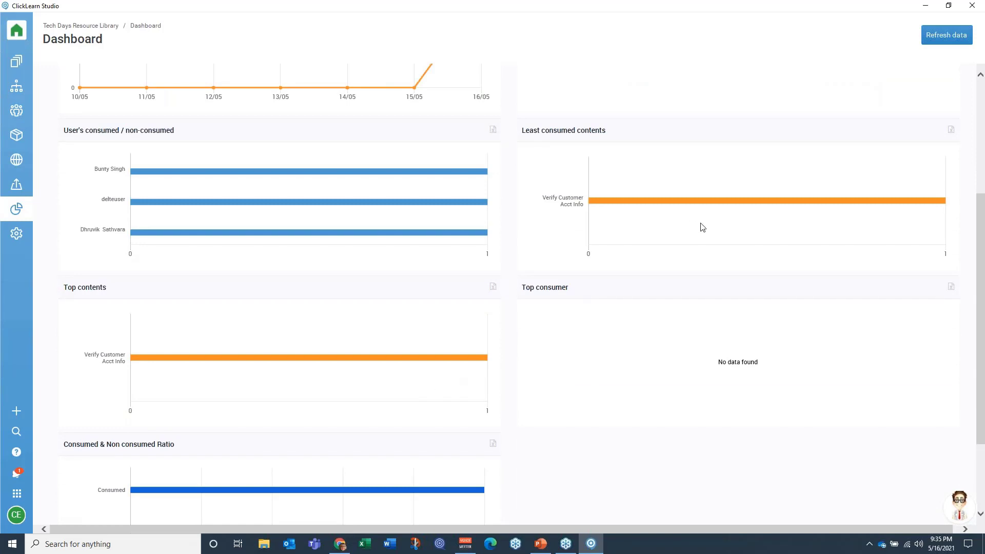
scroll(421, 400, down, 2)
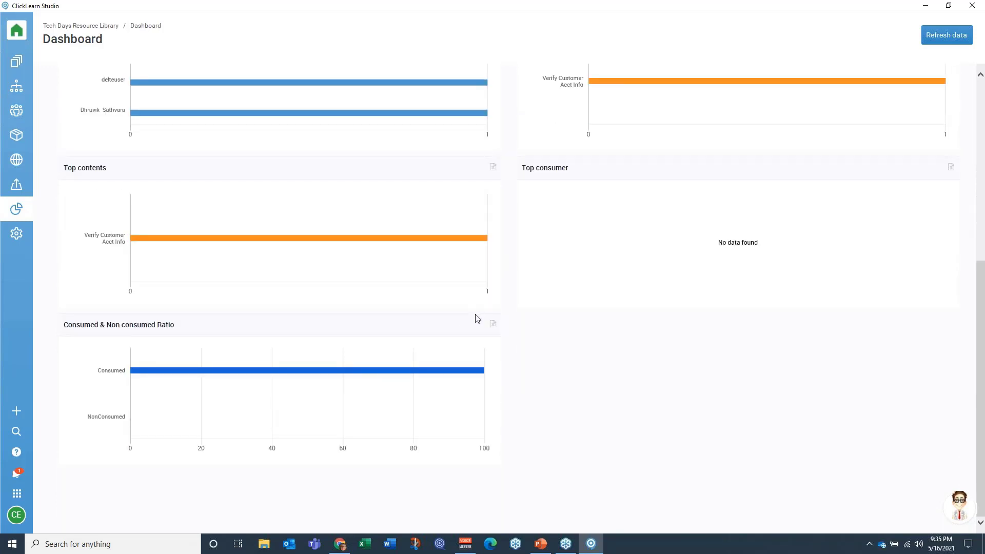
scroll(498, 380, up, 5)
scroll(497, 380, up, 1)
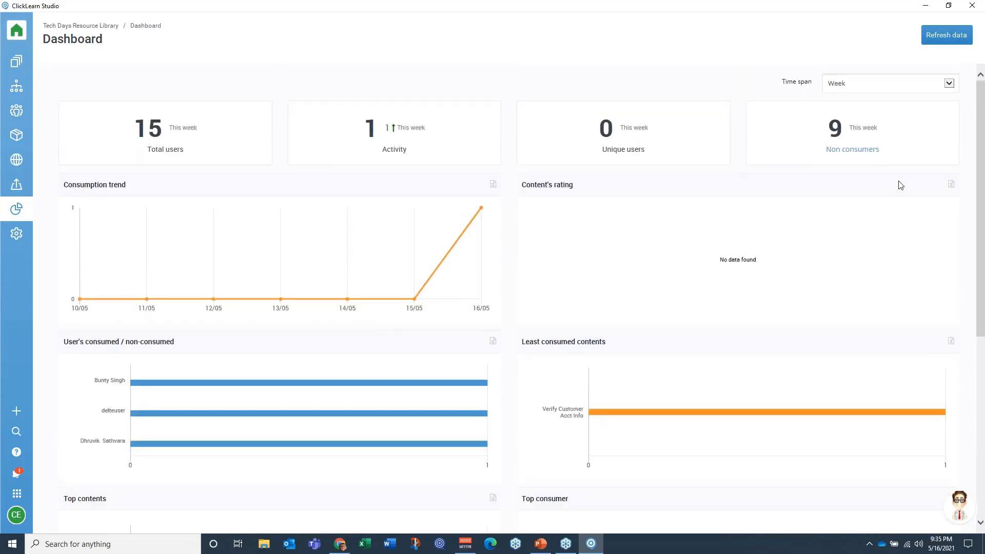
Step: View the dashboard's time span choices, keep Week, and switch to the presentation slides
click(949, 87)
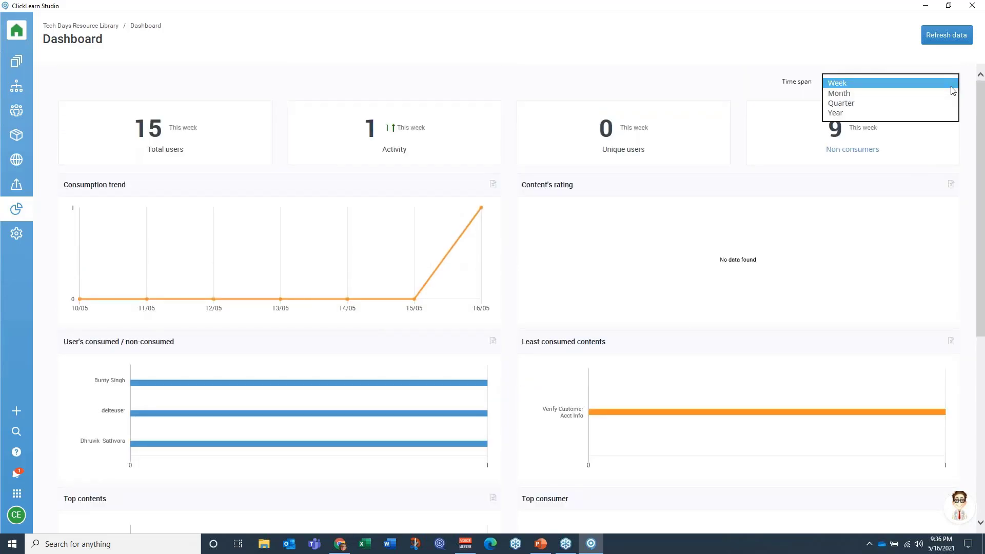
click(950, 86)
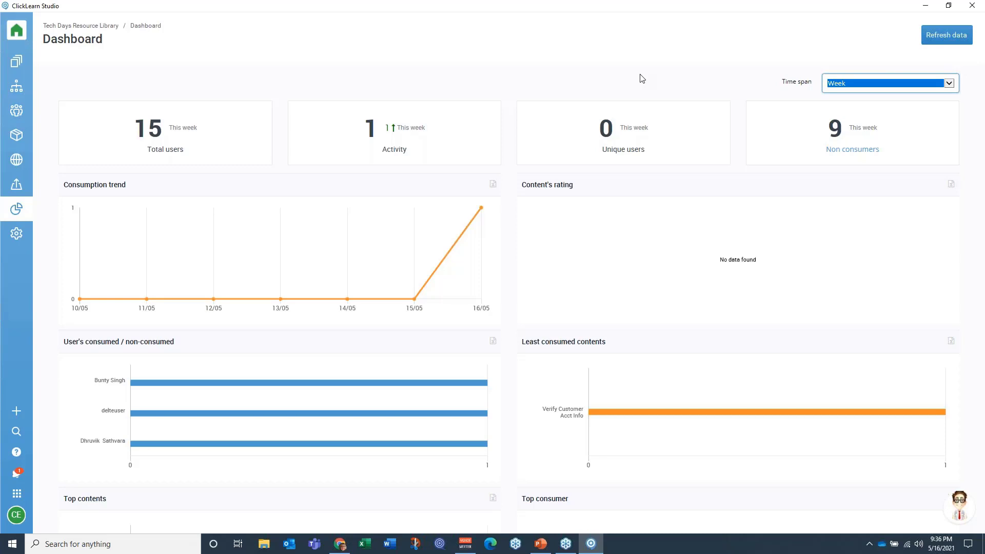
key(alt+Tab)
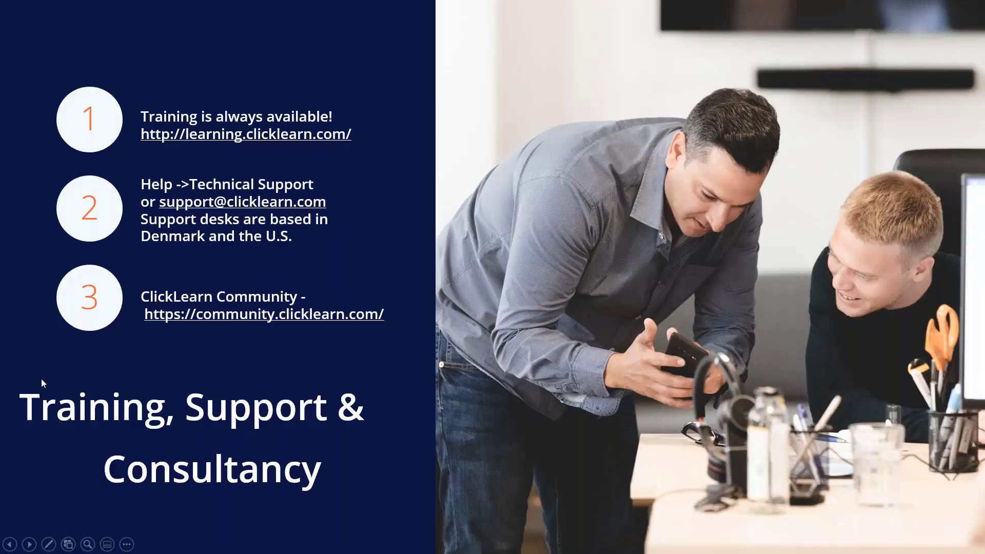